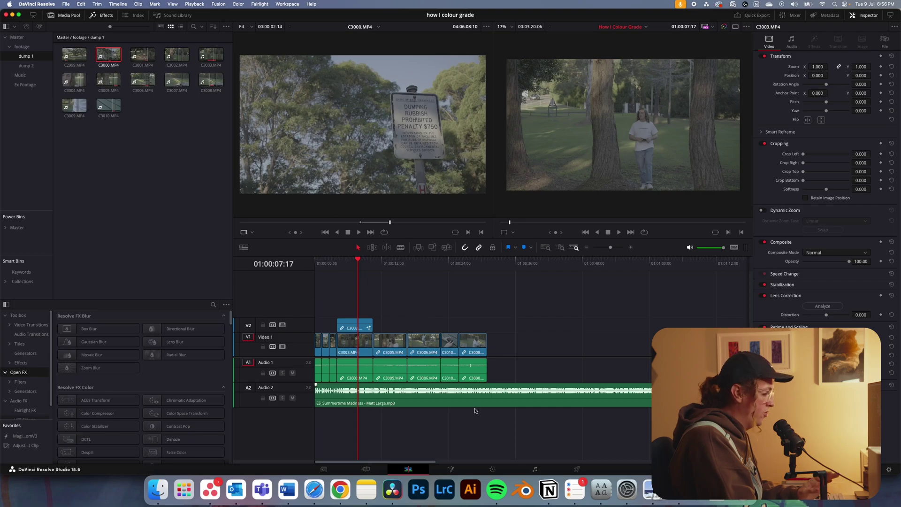
# On the Color page, add a new PowerGrade album to the gallery and name it Cineprint35
pyautogui.click(493, 469)
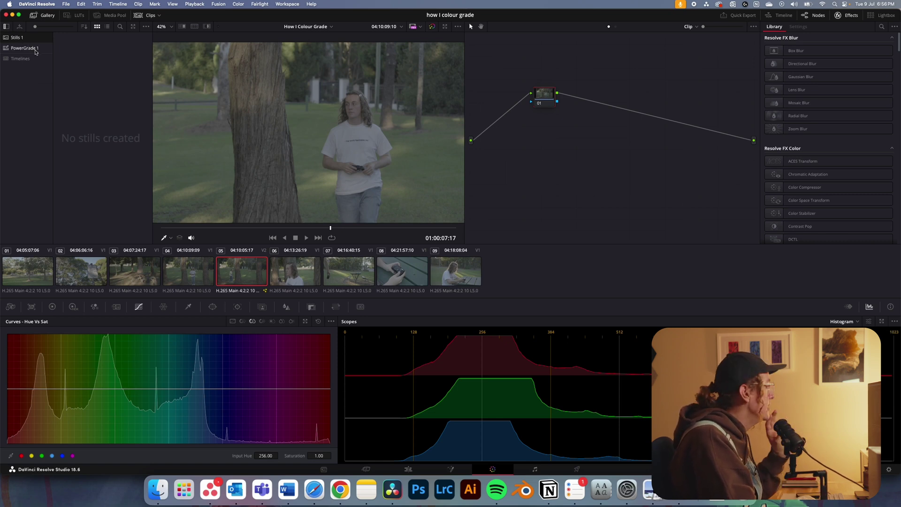
pyautogui.rightClick(35, 52)
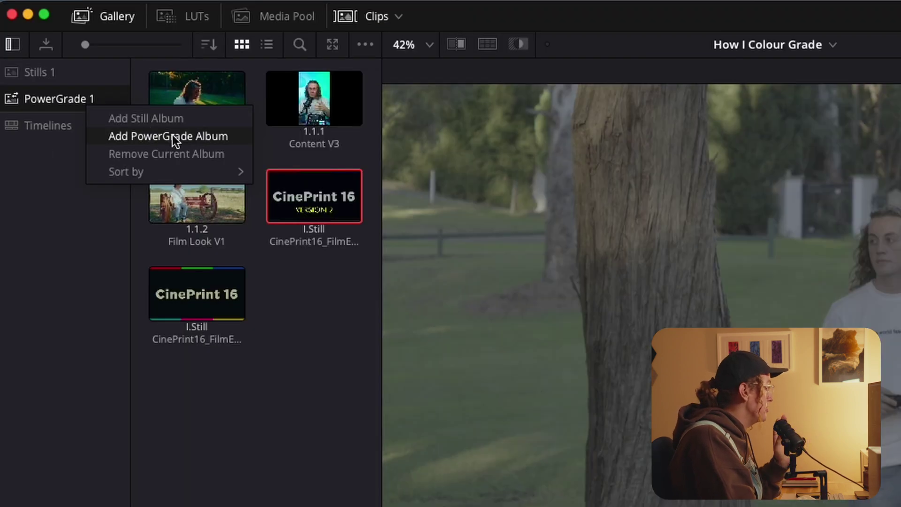
pyautogui.click(172, 136)
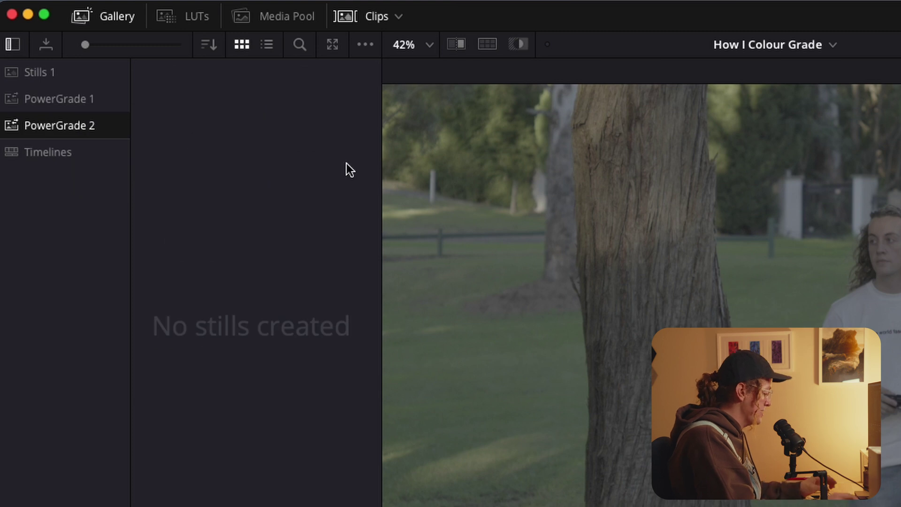
pyautogui.doubleClick(94, 128)
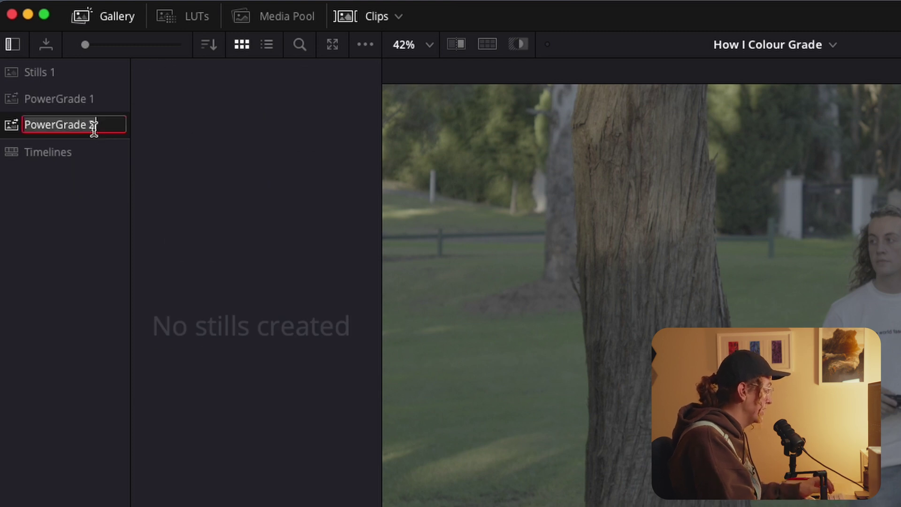
pyautogui.write('Cineprint35')
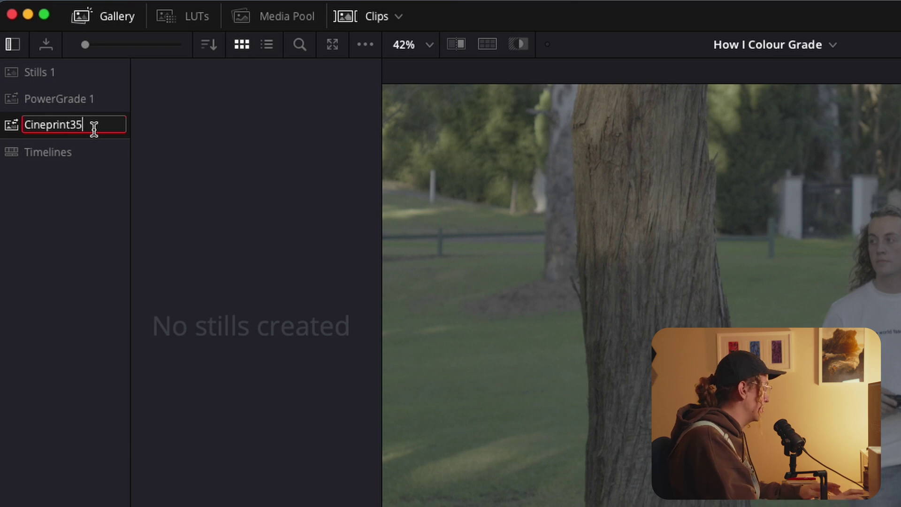
pyautogui.press('Return')
# Start a still import into the Cineprint35 album, switch to Finder and extract the CinePrint35 zip archive in Downloads
pyautogui.rightClick(259, 229)
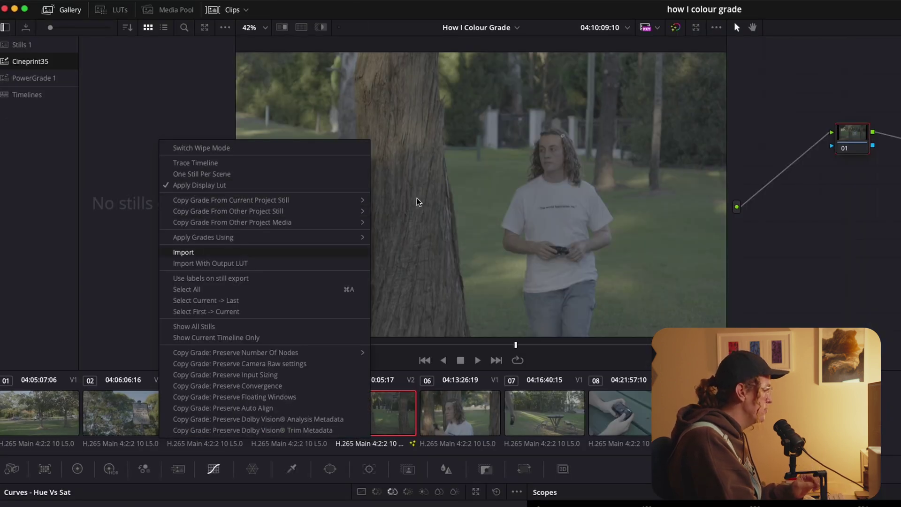
pyautogui.click(183, 252)
pyautogui.click(466, 179)
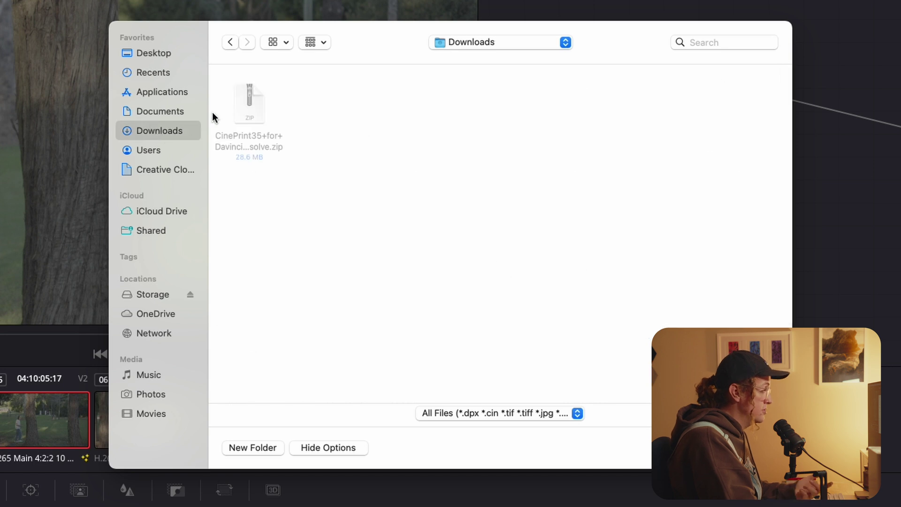
pyautogui.press('super+Tab')
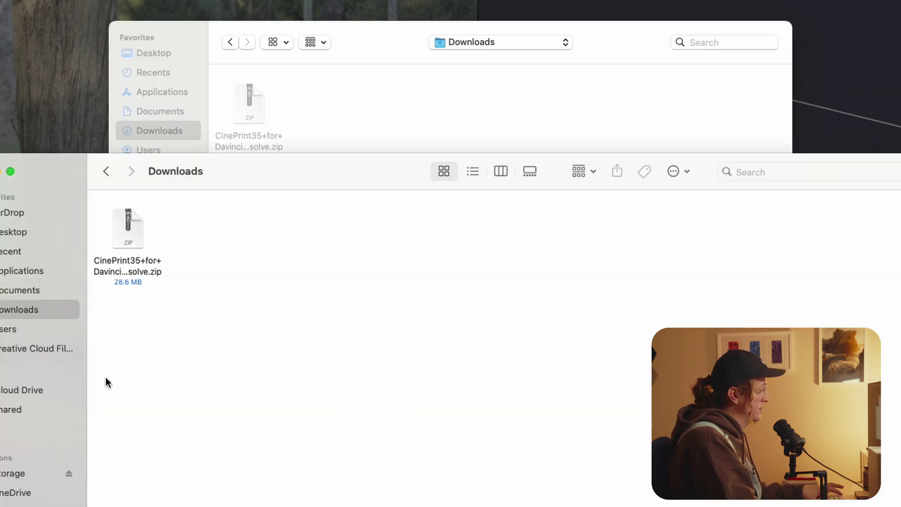
pyautogui.doubleClick(135, 224)
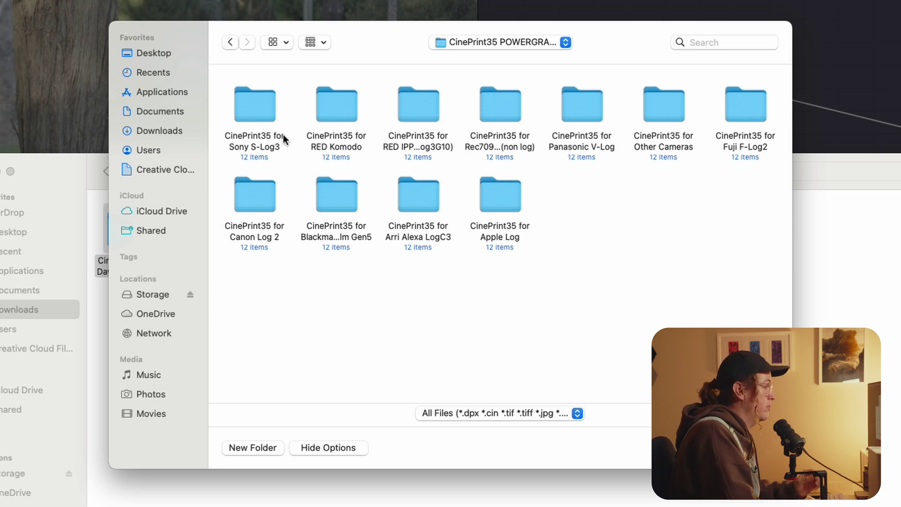
# Import all six DRX grade files from the CinePrint35 for Sony S-Log3 folder into the album
pyautogui.doubleClick(250, 100)
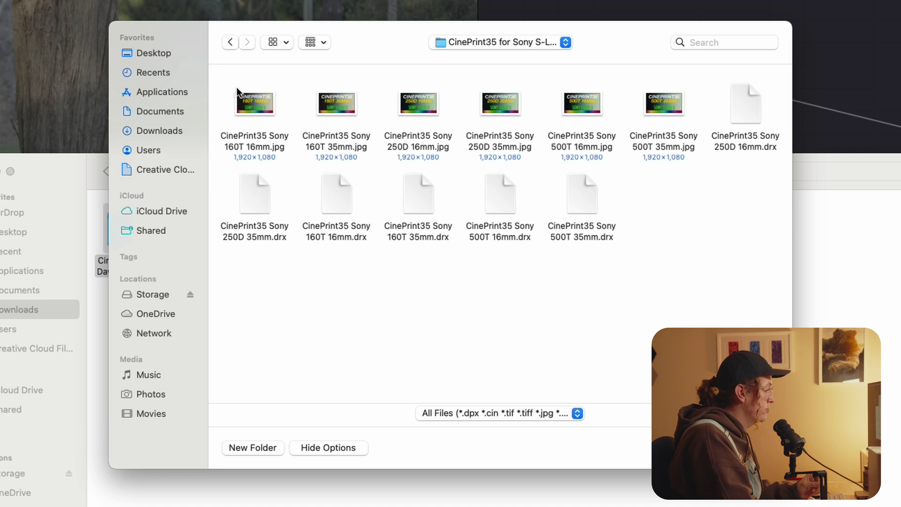
pyautogui.click(713, 118)
pyautogui.moveTo(718, 197); pyautogui.dragTo(264, 217)
pyautogui.keyDown('super'); pyautogui.click(750, 113); pyautogui.keyUp('super')
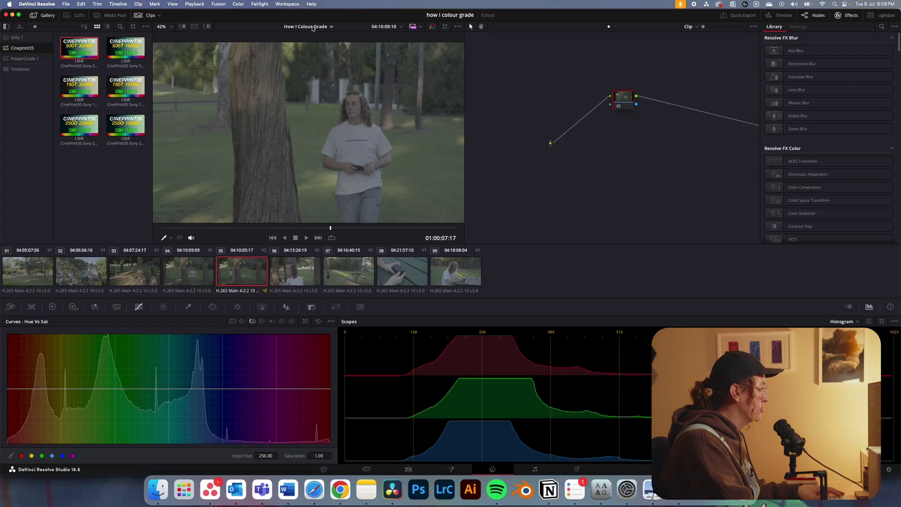
# Switch to the Examples timeline and fit the whole frame in the viewer
pyautogui.click(312, 27)
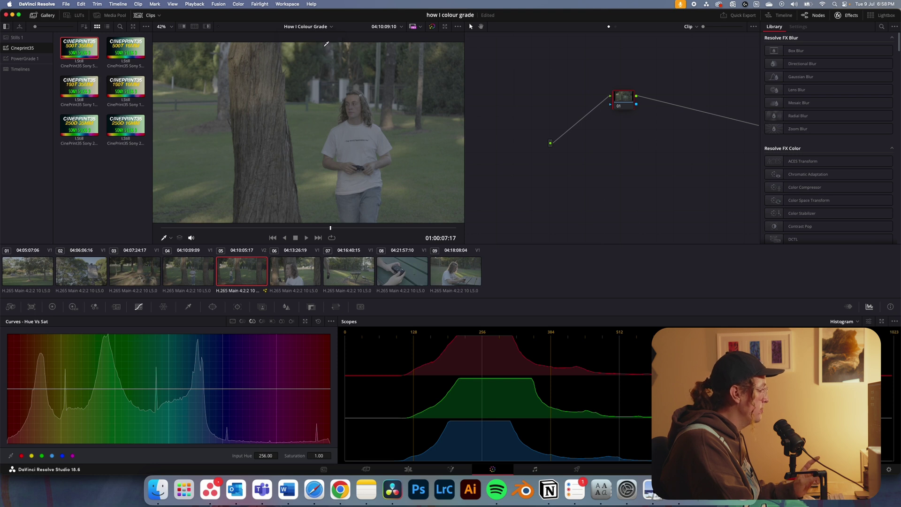
pyautogui.click(304, 46)
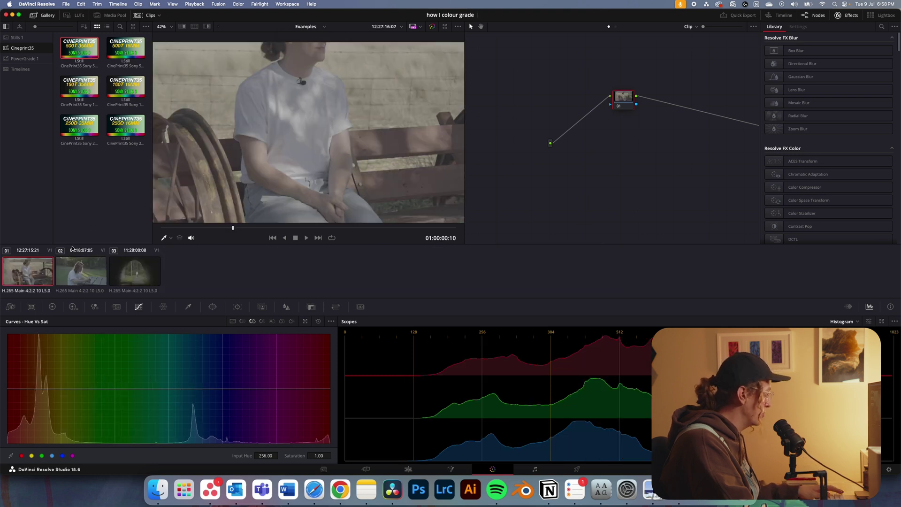
pyautogui.click(170, 27)
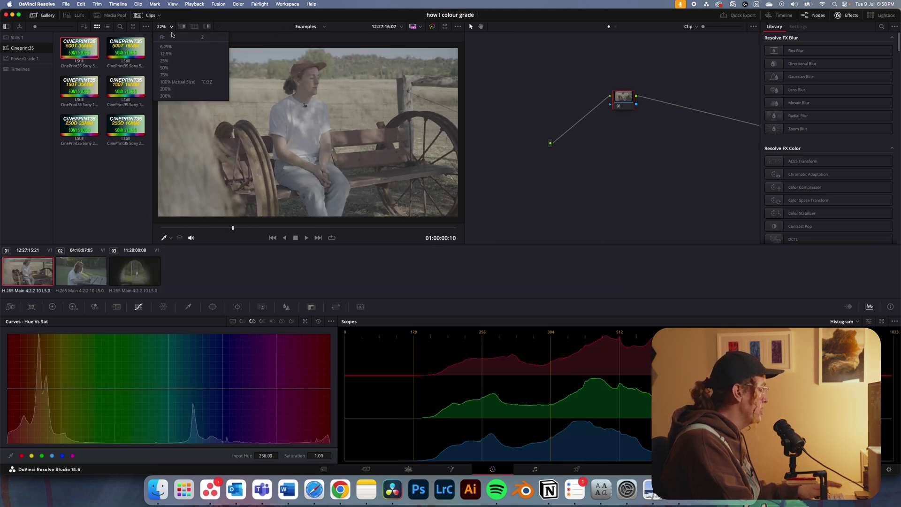
pyautogui.click(175, 39)
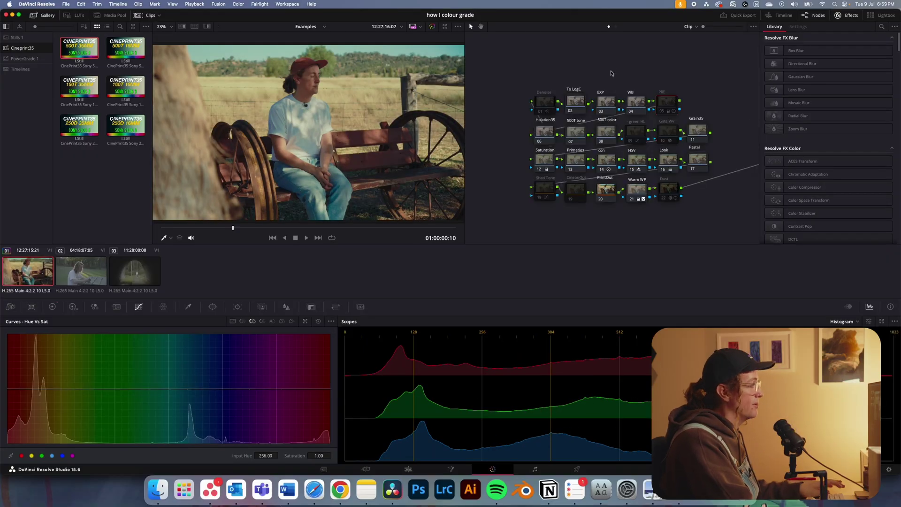
# Inside the Grain35 compound node, enable the 35grain4K node and disable 35grainHD, and return to the main node tree
pyautogui.moveTo(580, 59); pyautogui.dragTo(560, 49)
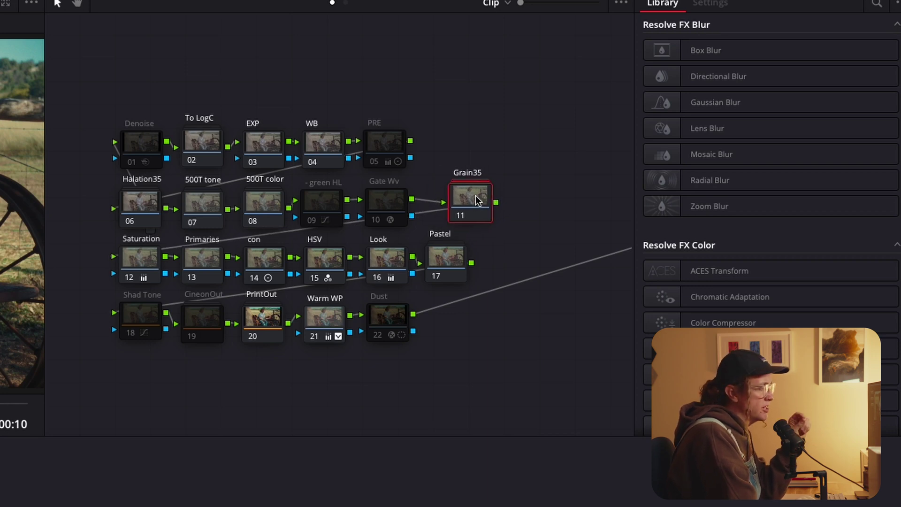
pyautogui.rightClick(464, 198)
pyautogui.click(493, 221)
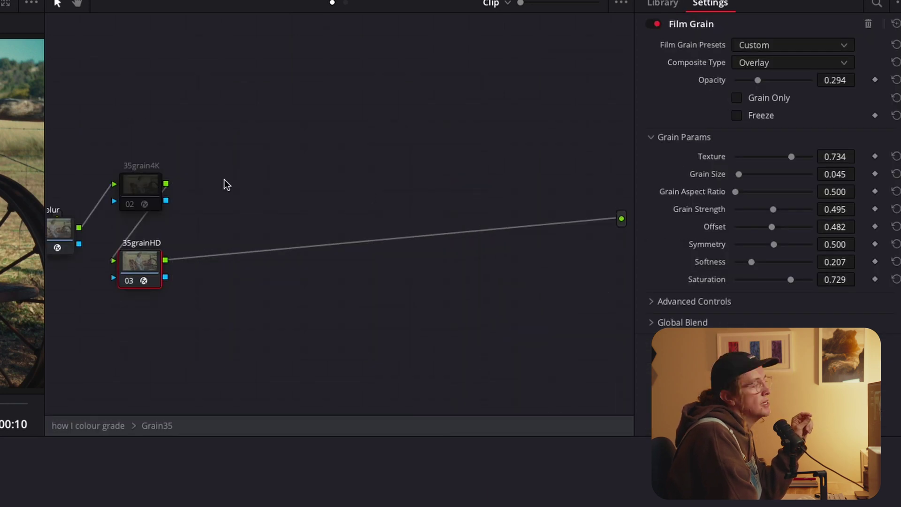
pyautogui.moveTo(311, 172); pyautogui.dragTo(350, 163)
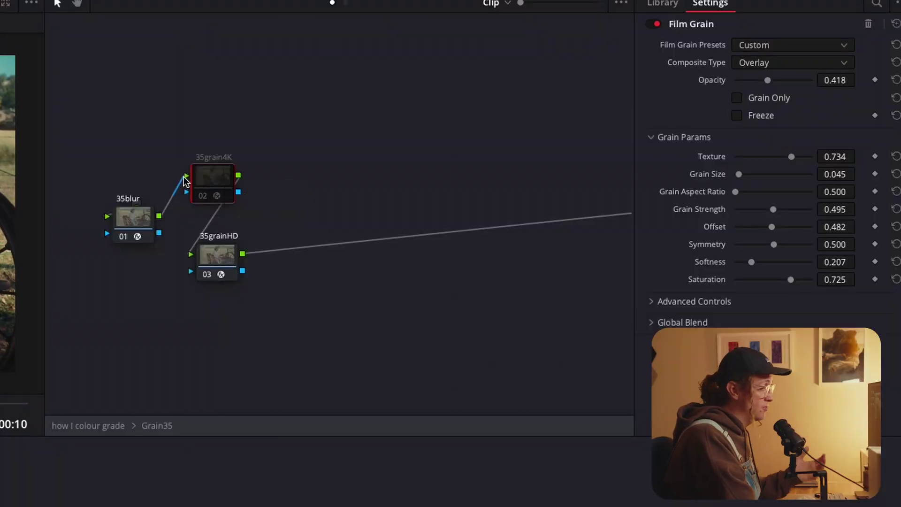
pyautogui.moveTo(221, 183); pyautogui.dragTo(237, 180)
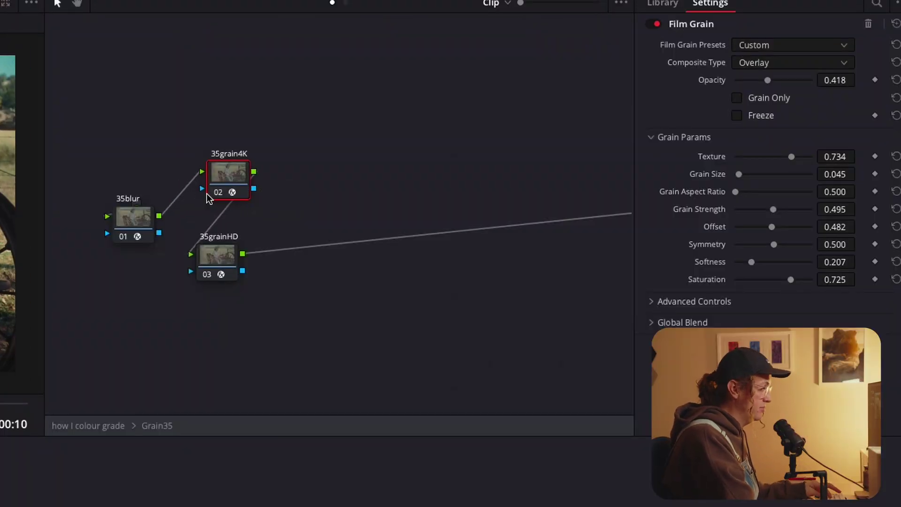
pyautogui.moveTo(215, 256); pyautogui.dragTo(233, 251)
pyautogui.rightClick(301, 190)
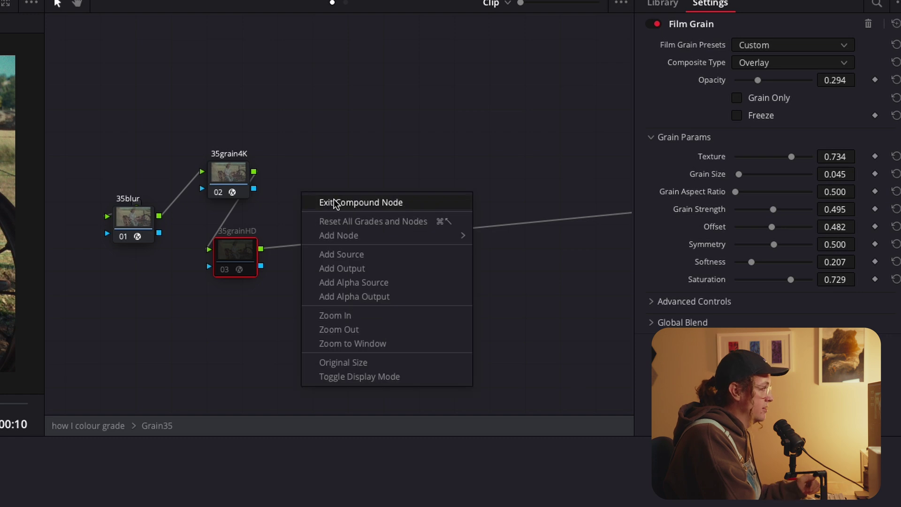
pyautogui.click(330, 204)
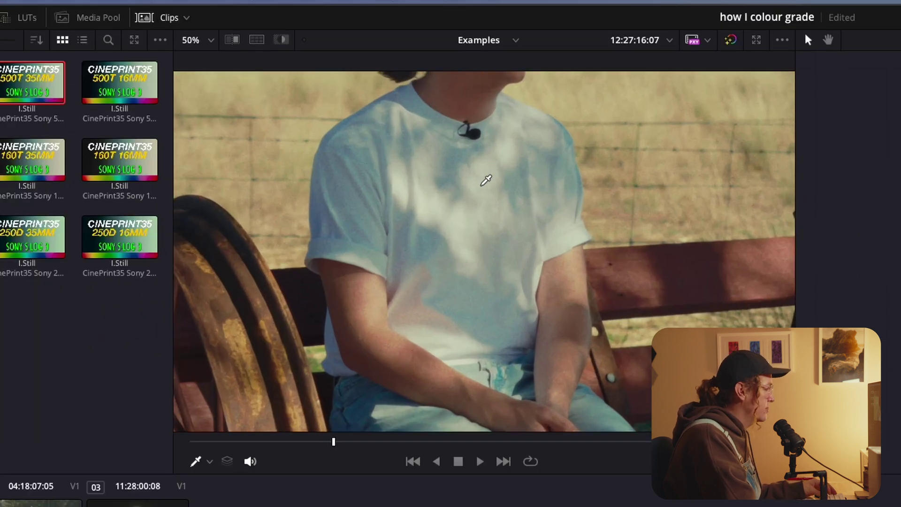
# Disable the Grain35 and Halation35 nodes
pyautogui.scroll(3, 465, 141)
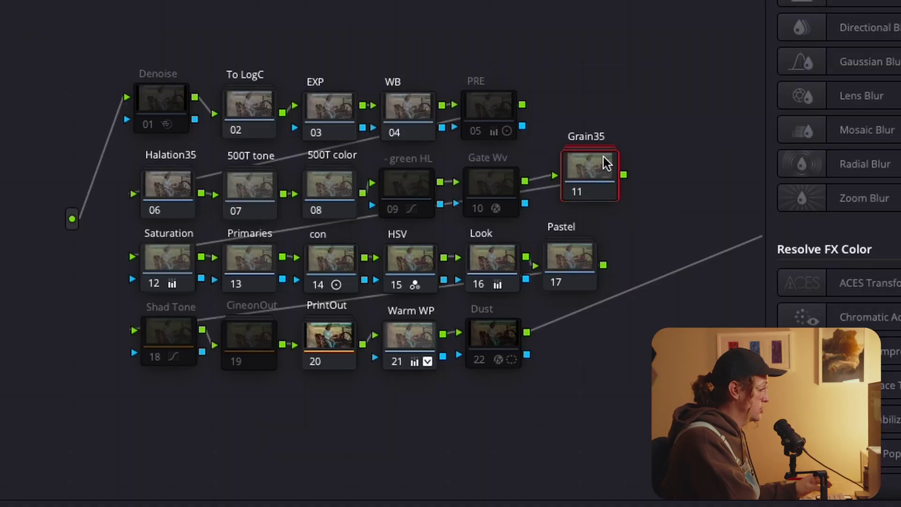
pyautogui.hotkey('ctrl', 'd')
pyautogui.moveTo(185, 195)
pyautogui.mouseDown()
pyautogui.moveTo(166, 185)
pyautogui.moveTo(192, 204)
pyautogui.moveTo(180, 192)
pyautogui.mouseUp()
pyautogui.hotkey('ctrl', 'd')
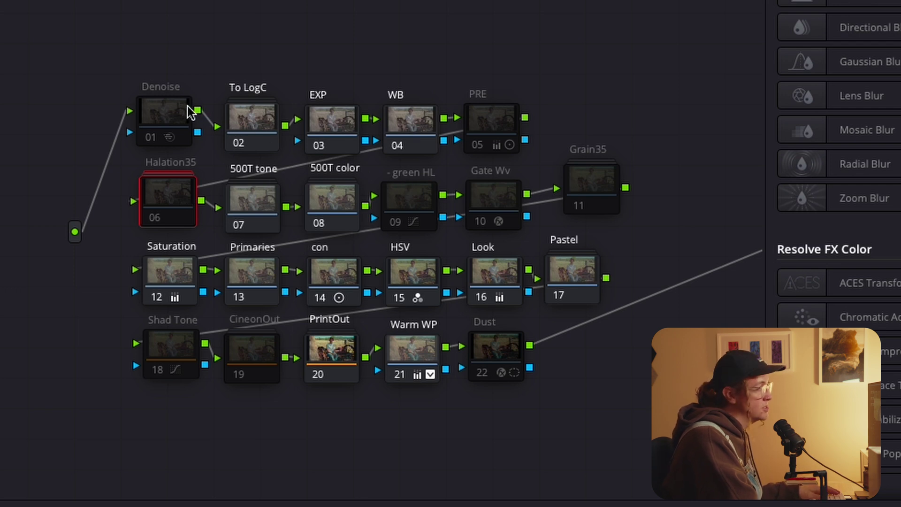
# Rearrange the node tree so the Denoise, Halation35, Saturation and Shad Tone rows are clearly spaced apart
pyautogui.moveTo(190, 112); pyautogui.dragTo(157, 89)
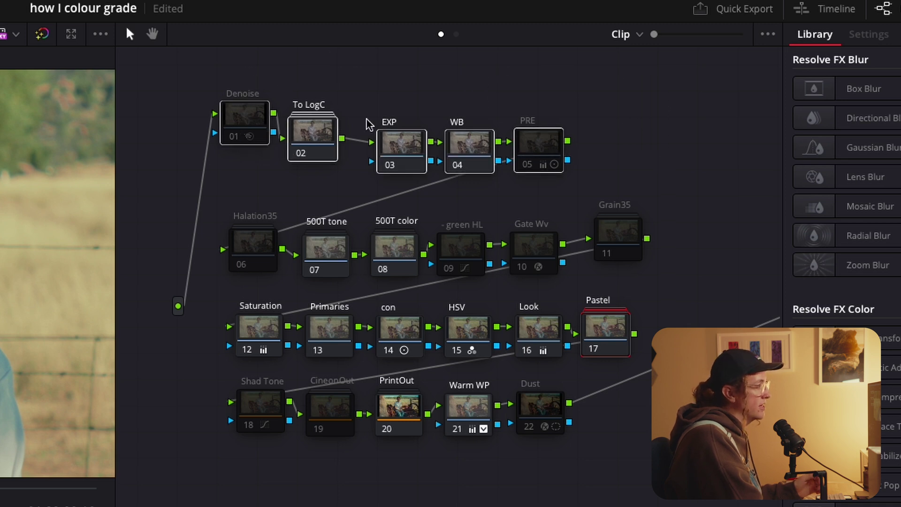
pyautogui.click(461, 77)
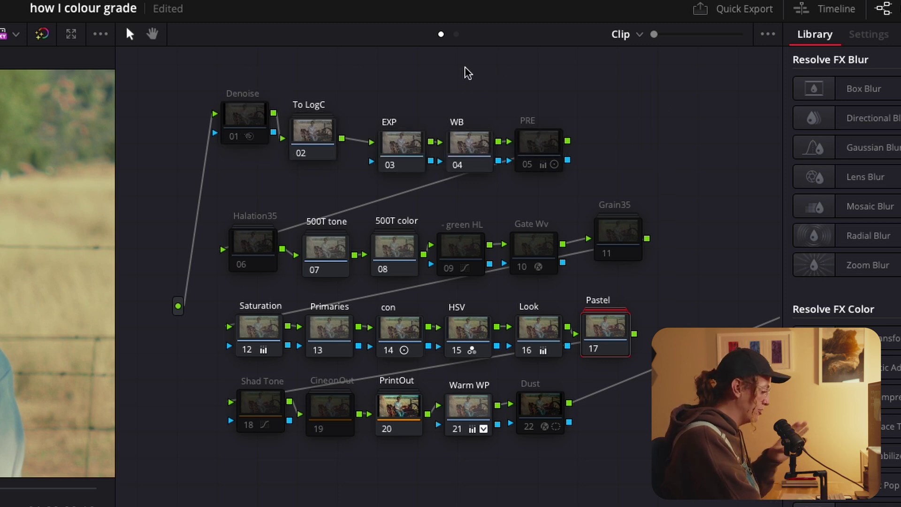
pyautogui.moveTo(426, 144); pyautogui.dragTo(452, 149)
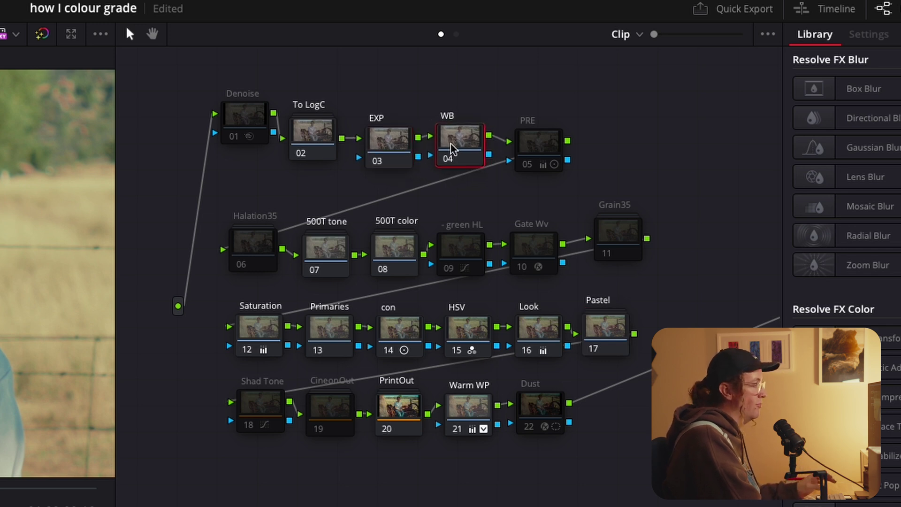
pyautogui.moveTo(237, 209); pyautogui.dragTo(602, 212)
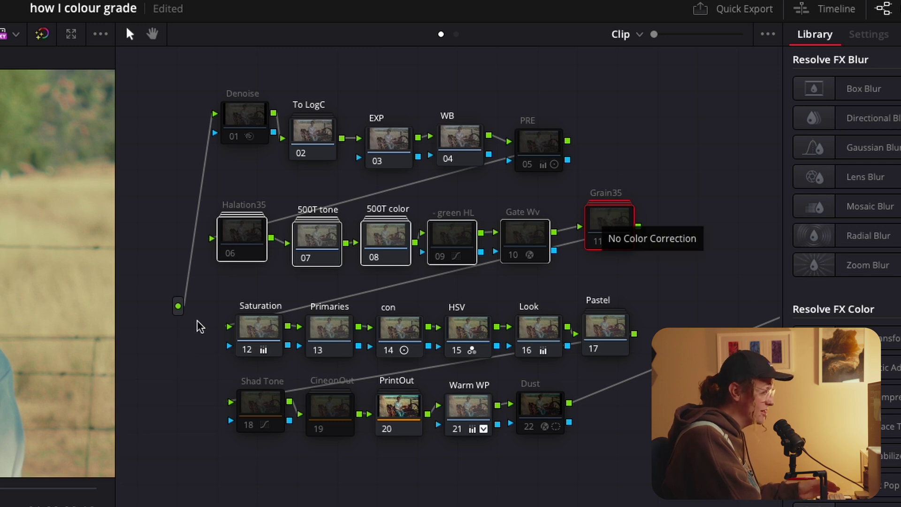
pyautogui.moveTo(198, 322); pyautogui.dragTo(598, 337)
pyautogui.moveTo(340, 340); pyautogui.dragTo(325, 324)
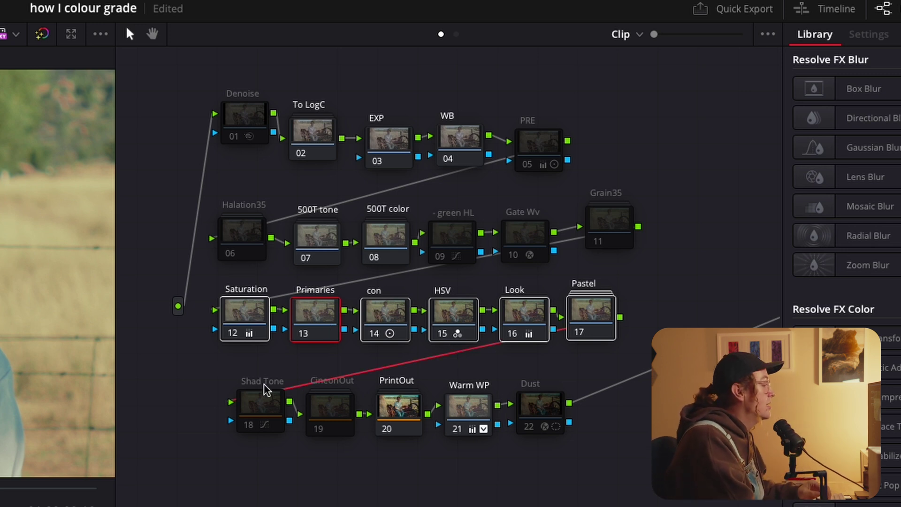
pyautogui.moveTo(200, 377); pyautogui.dragTo(497, 404)
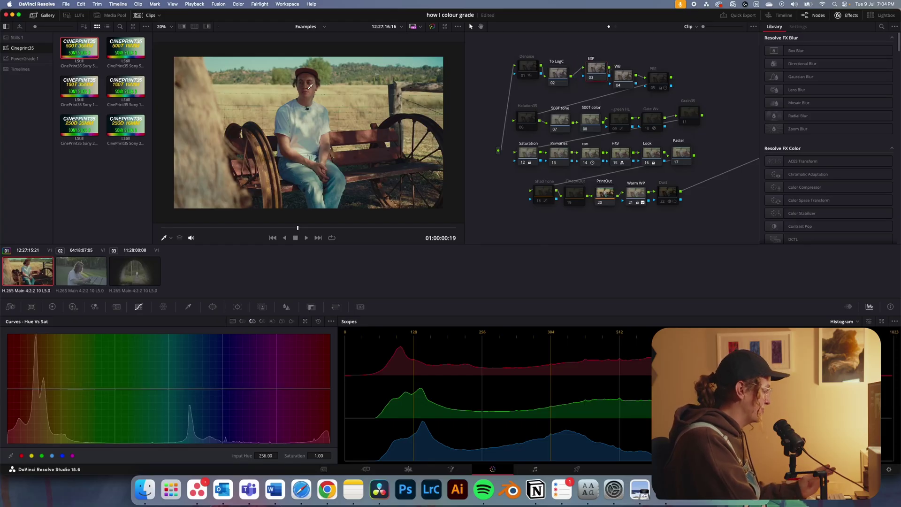
# Adjust the EXP node's exposure with the primaries color wheels, setting Offset to 30.95 on all channels
pyautogui.click(52, 307)
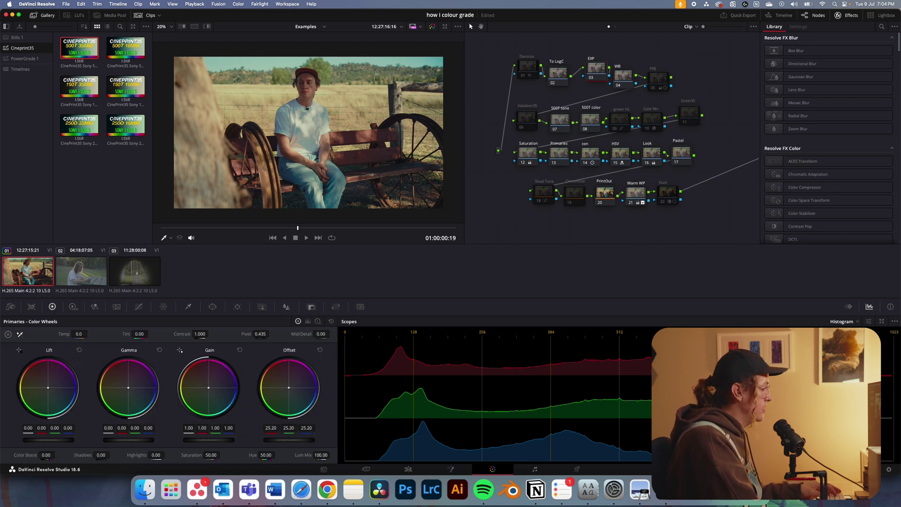
pyautogui.moveTo(289, 440); pyautogui.dragTo(310, 440)
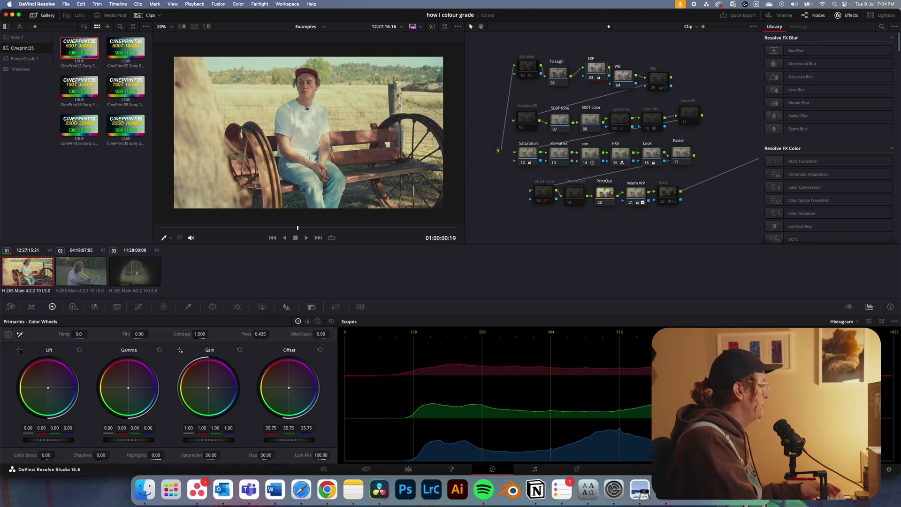
pyautogui.scroll(10, 322, 84)
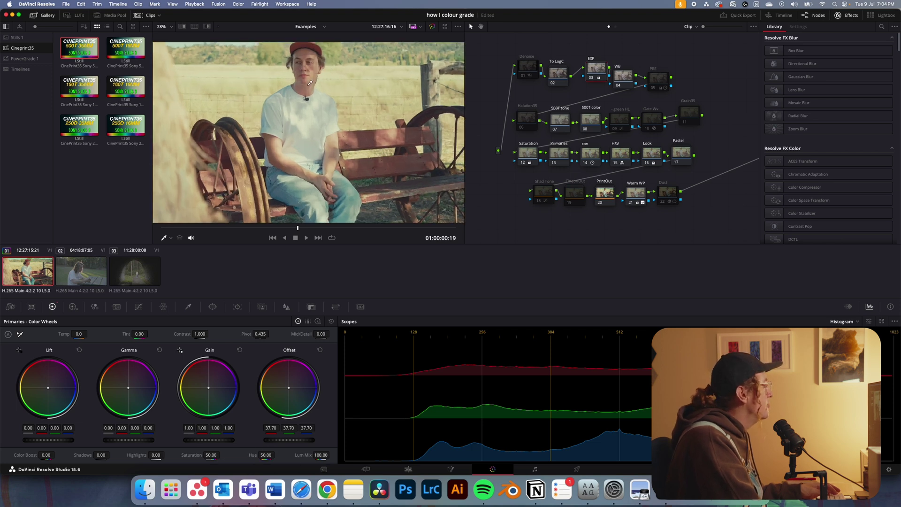
pyautogui.scroll(1, 323, 112)
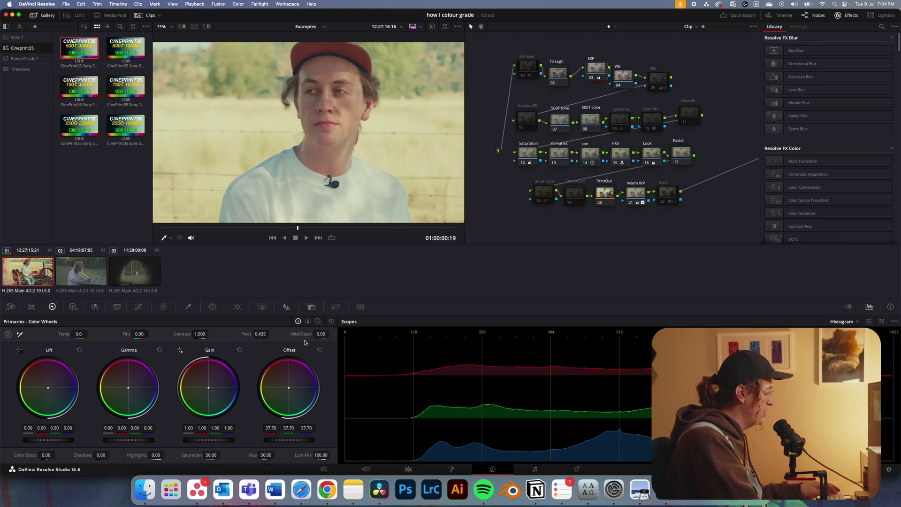
pyautogui.moveTo(289, 439); pyautogui.dragTo(287, 440)
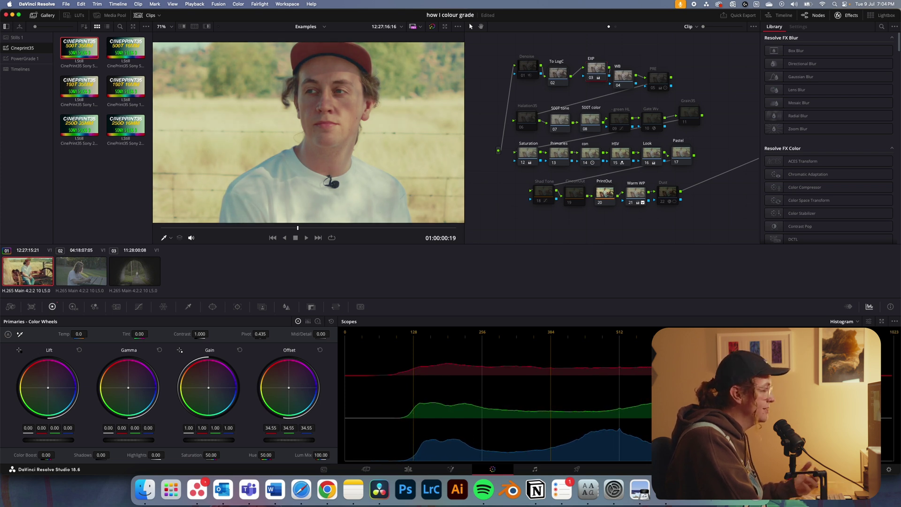
pyautogui.moveTo(287, 440); pyautogui.dragTo(275, 440)
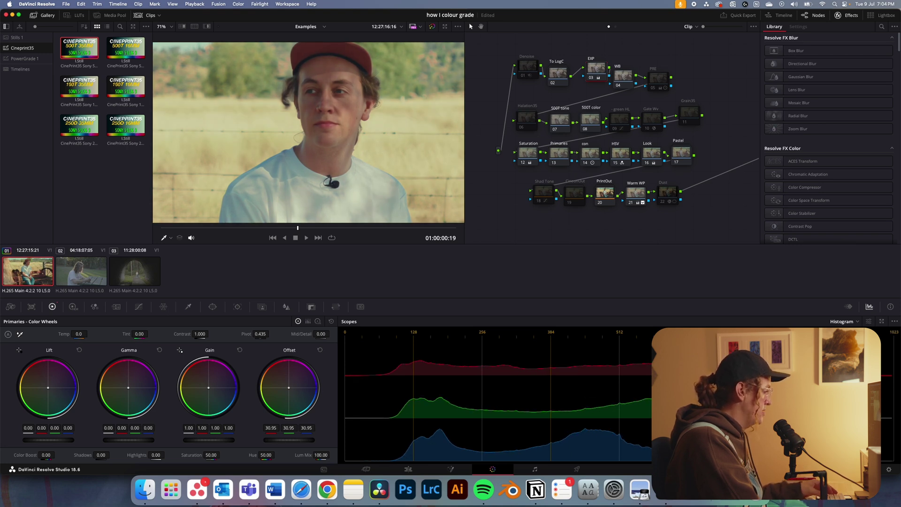
# Raise the EXP node's Offset to 33.40 on all channels and check the exposure across the whole frame
pyautogui.moveTo(276, 440); pyautogui.dragTo(282, 439)
pyautogui.scroll(-5, 339, 172)
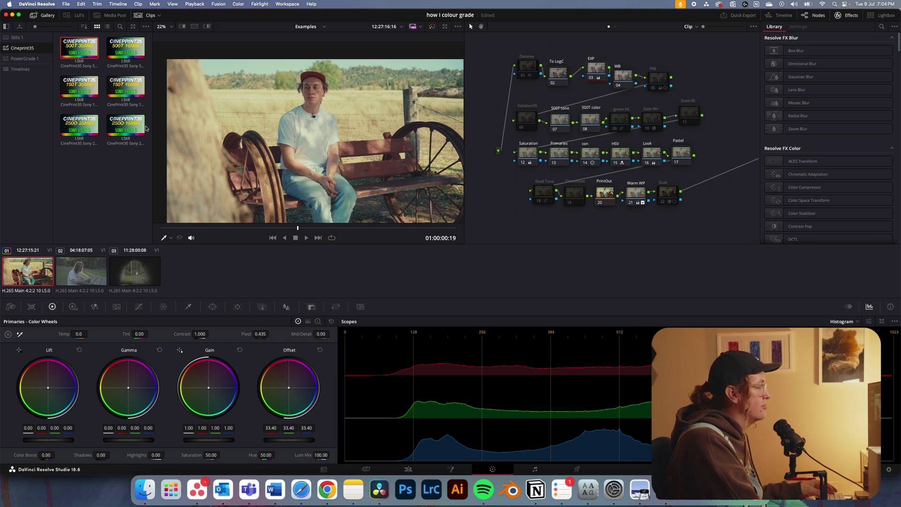
pyautogui.moveTo(329, 137); pyautogui.dragTo(323, 109)
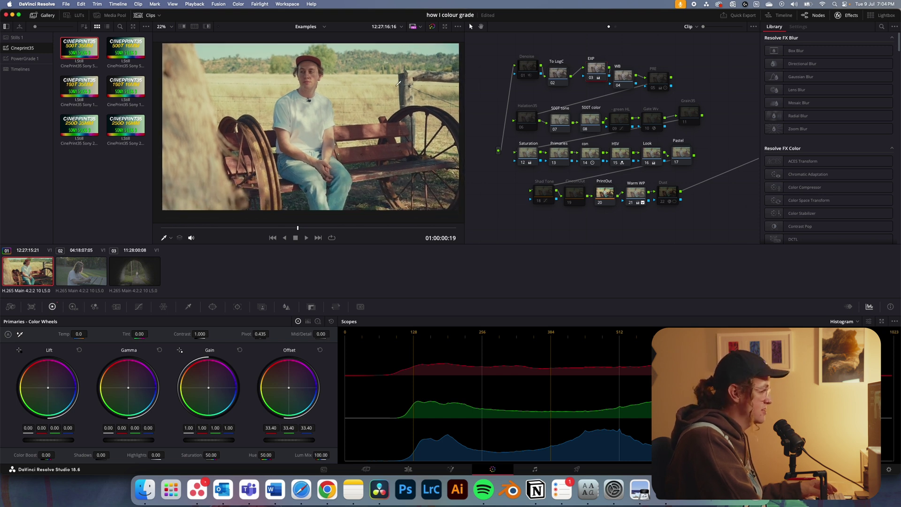
# Warm the white balance of the WB node by setting its Temp to 90.0, judging it on the man's face
pyautogui.scroll(1, 398, 84)
pyautogui.scroll(10, 311, 106)
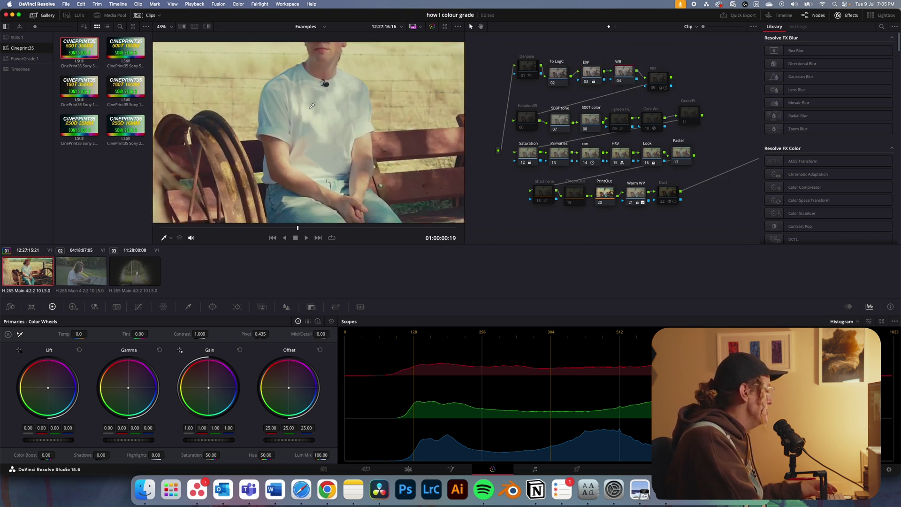
pyautogui.moveTo(327, 170); pyautogui.dragTo(310, 211)
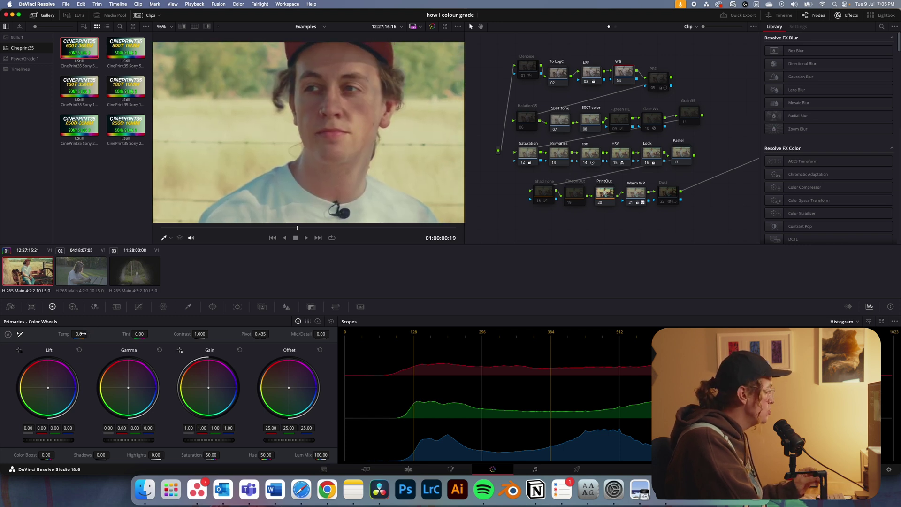
pyautogui.moveTo(89, 332); pyautogui.dragTo(80, 334)
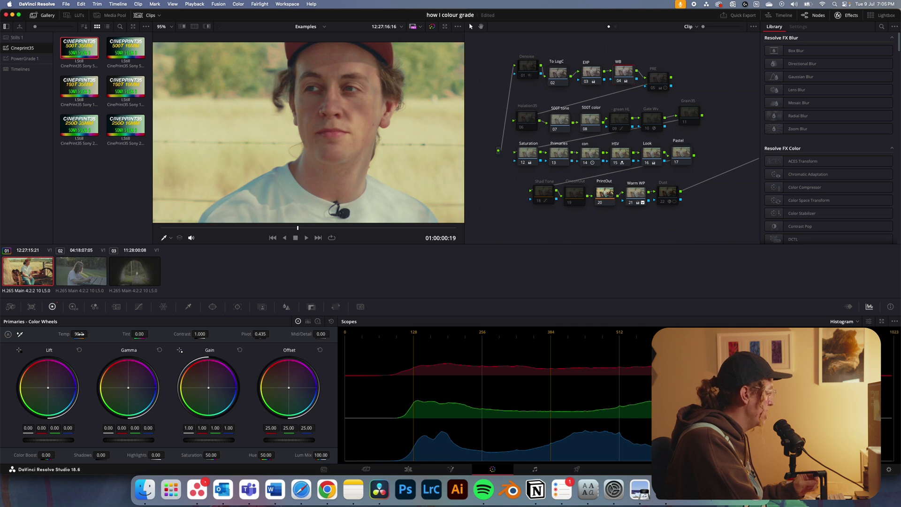
pyautogui.scroll(-5, 333, 131)
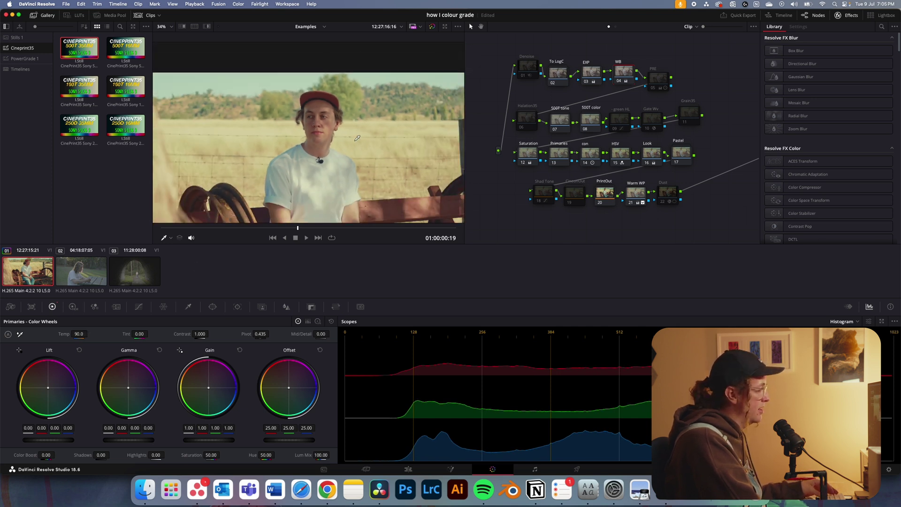
pyautogui.moveTo(333, 131); pyautogui.dragTo(329, 109)
# Enable the PRE node, align it with the end of the first node row, and select the con node
pyautogui.moveTo(661, 84); pyautogui.dragTo(675, 73)
pyautogui.moveTo(598, 115); pyautogui.dragTo(582, 111)
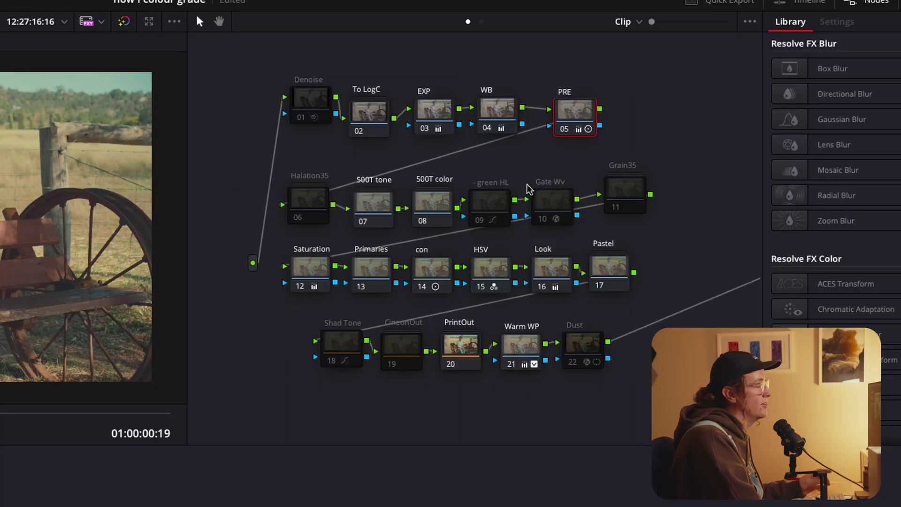
pyautogui.moveTo(437, 267); pyautogui.dragTo(436, 262)
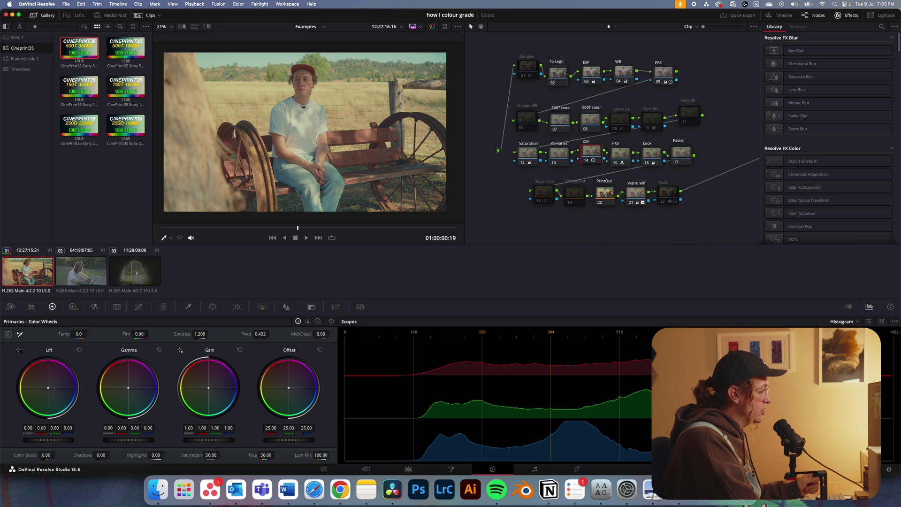
# Try raising the con node's Contrast to 1.352 and Pivot to 0.446, and undo both changes
pyautogui.moveTo(197, 334); pyautogui.dragTo(201, 334)
pyautogui.moveTo(261, 333); pyautogui.dragTo(263, 334)
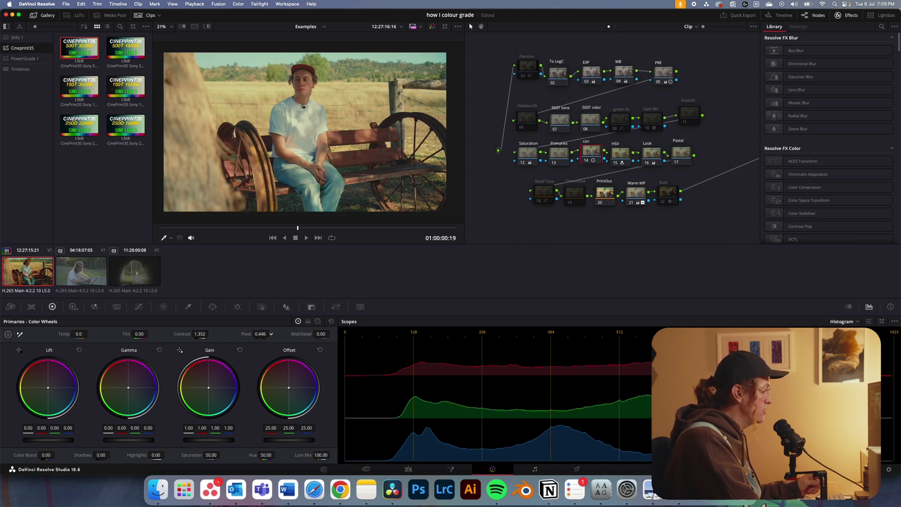
pyautogui.press('super+z')
pyautogui.press('super+z')
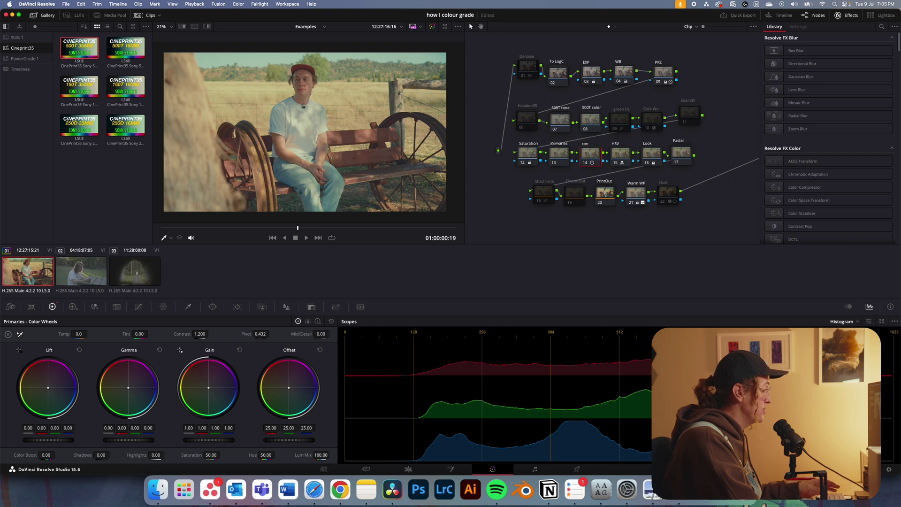
# Build contrast in the con node by setting Gain to 1.13 and Lift to -0.05 on all channels
pyautogui.moveTo(208, 439); pyautogui.dragTo(225, 440)
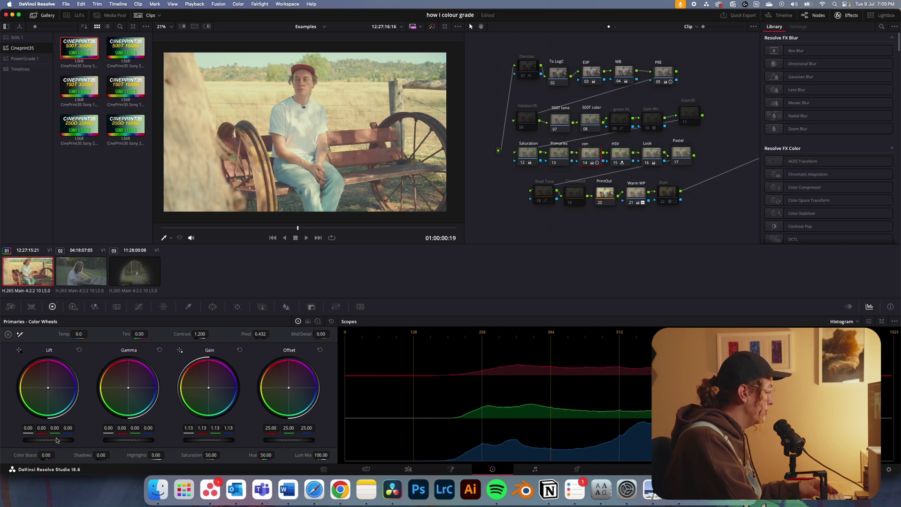
pyautogui.moveTo(48, 440); pyautogui.dragTo(42, 439)
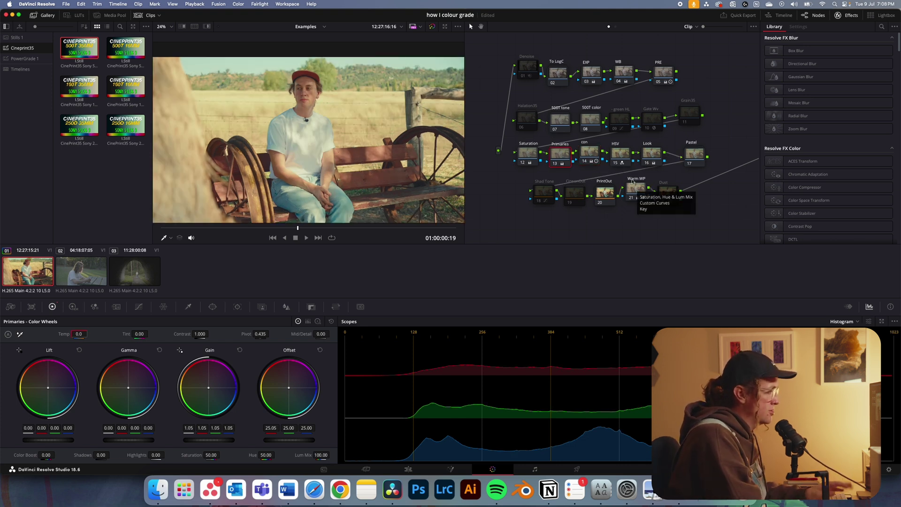
# Set the Warm WP node's Key Output Gain to 1.000 and check the warmer image on the man's face and shirt
pyautogui.click(639, 190)
pyautogui.moveTo(640, 191); pyautogui.dragTo(638, 187)
pyautogui.click(311, 306)
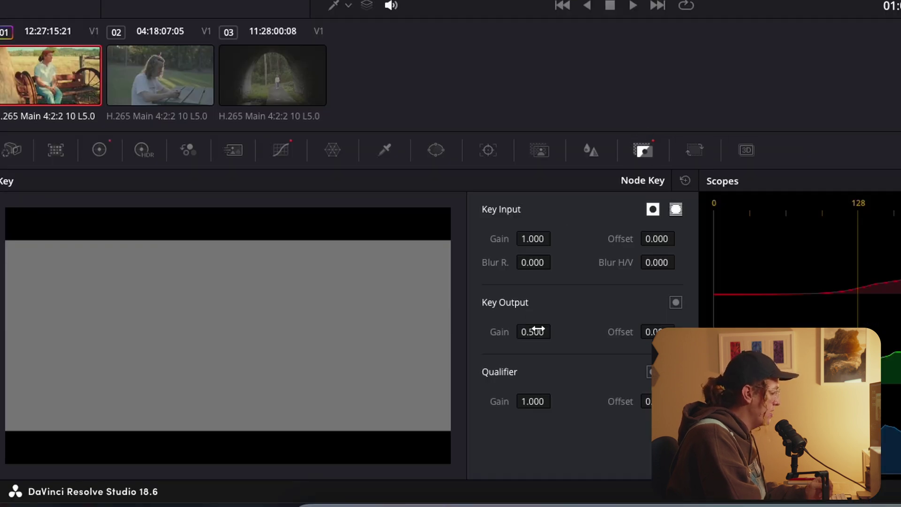
pyautogui.write('1')
pyautogui.press('Return')
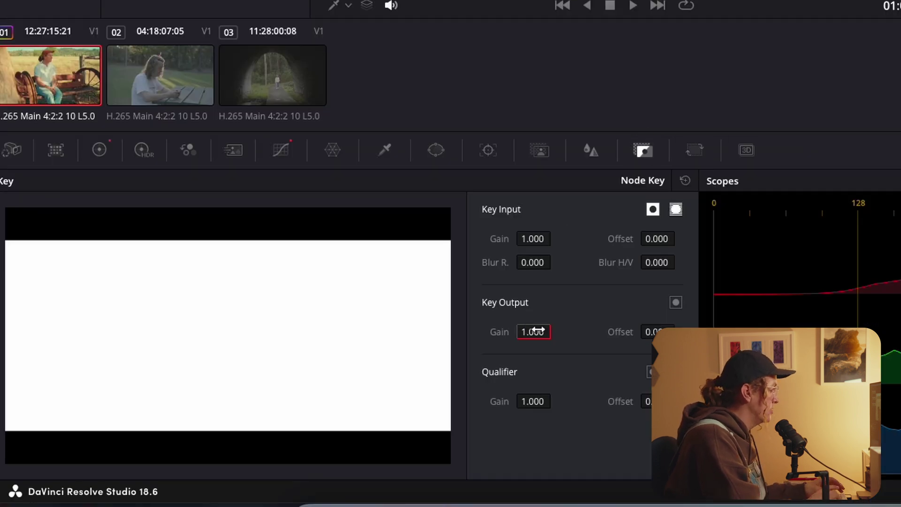
pyautogui.scroll(3, 301, 91)
pyautogui.scroll(-2, 301, 90)
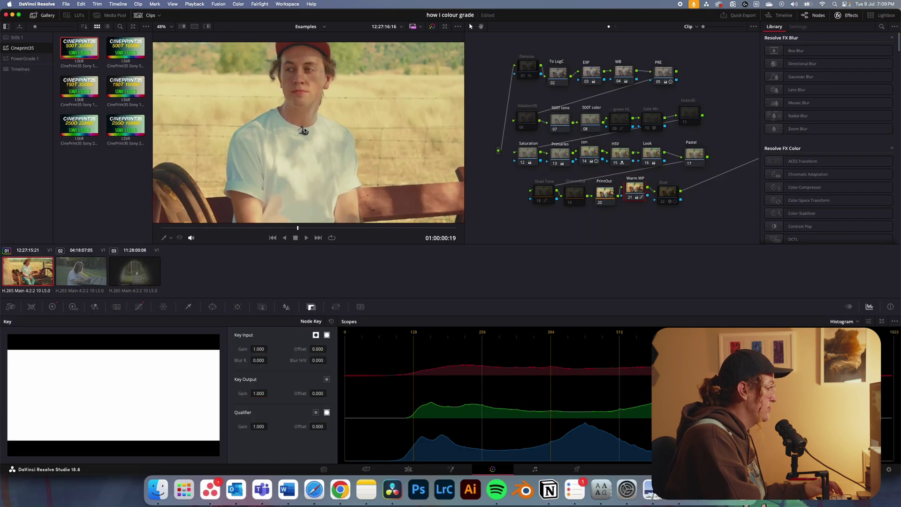
pyautogui.scroll(2, 301, 90)
pyautogui.scroll(-4, 301, 91)
pyautogui.scroll(-2, 300, 90)
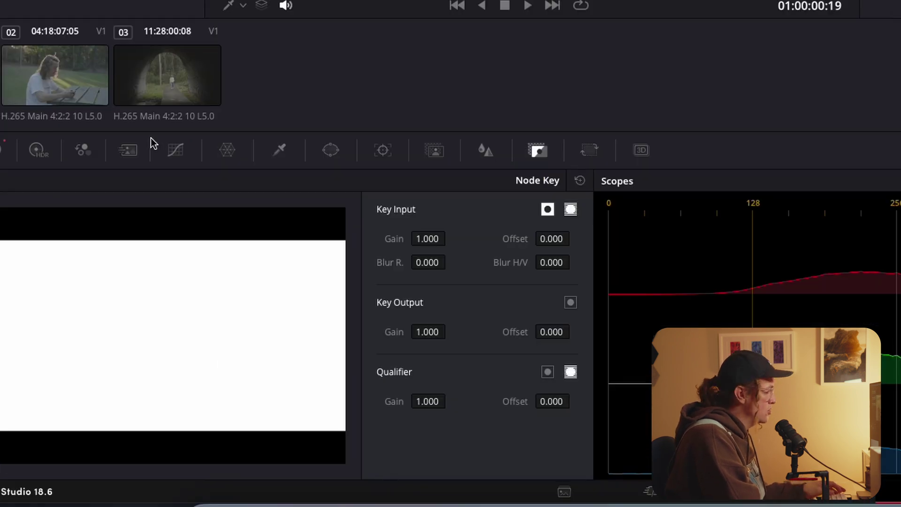
# Shift the Primaries node's Offset toward orange, to 25.99 red, 24.07 green and 23.83 blue, and compare the image with the node off
pyautogui.click(2, 150)
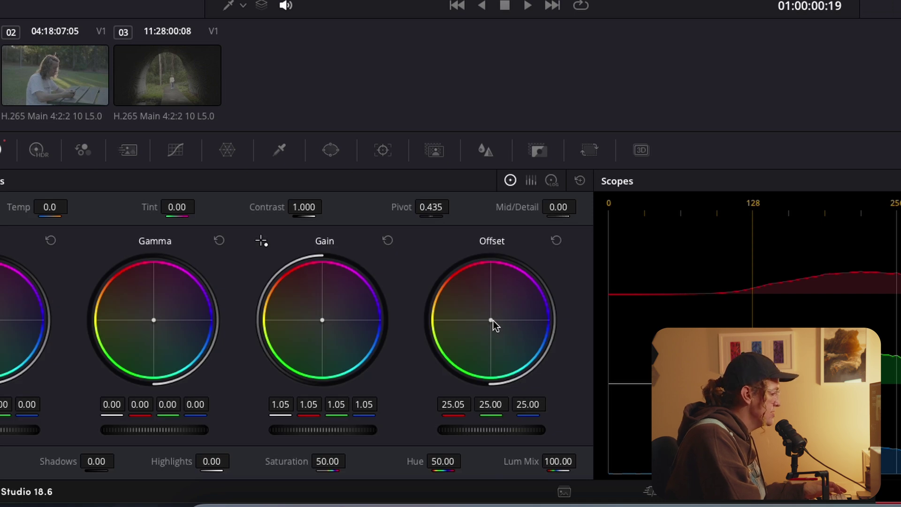
pyautogui.moveTo(490, 319); pyautogui.dragTo(487, 318)
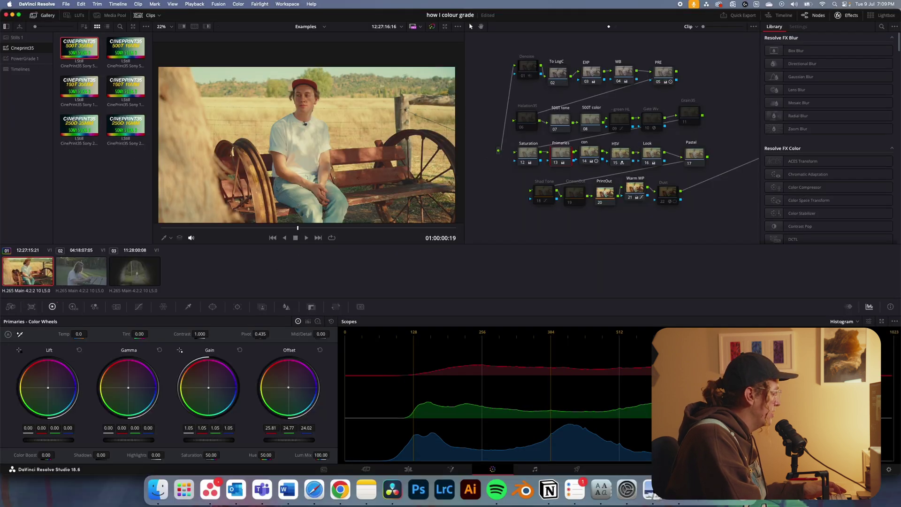
pyautogui.moveTo(288, 387); pyautogui.dragTo(288, 385)
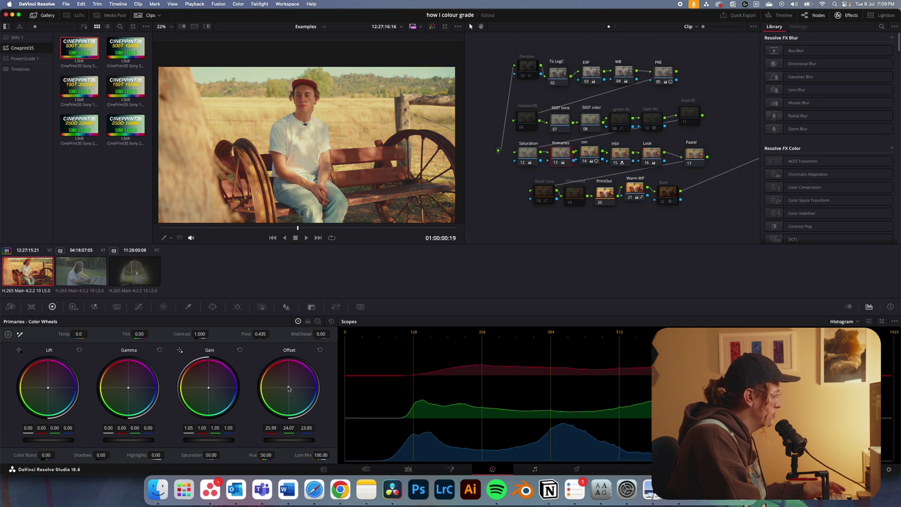
pyautogui.moveTo(558, 160); pyautogui.dragTo(562, 165)
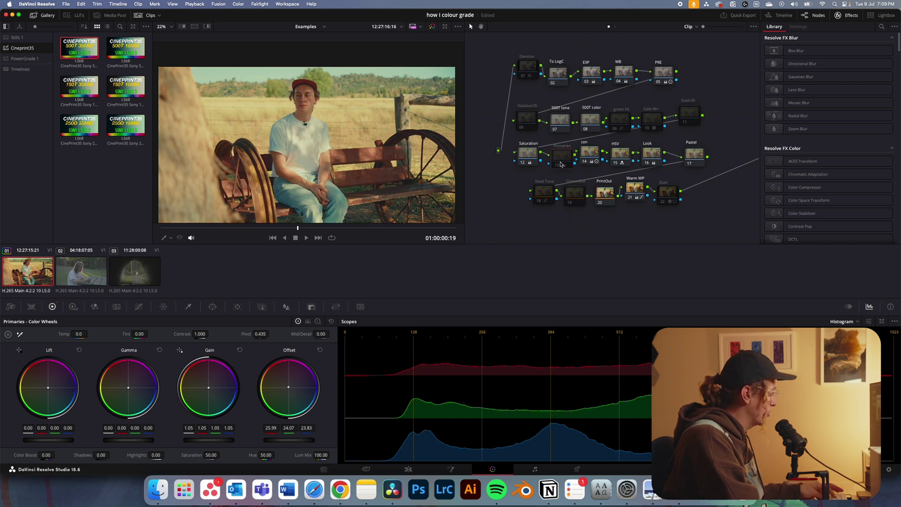
# Refine the con node's contrast with Gain at 1.19 and Lift at about -0.05, check the full frame, and select the Pastel node
pyautogui.click(595, 155)
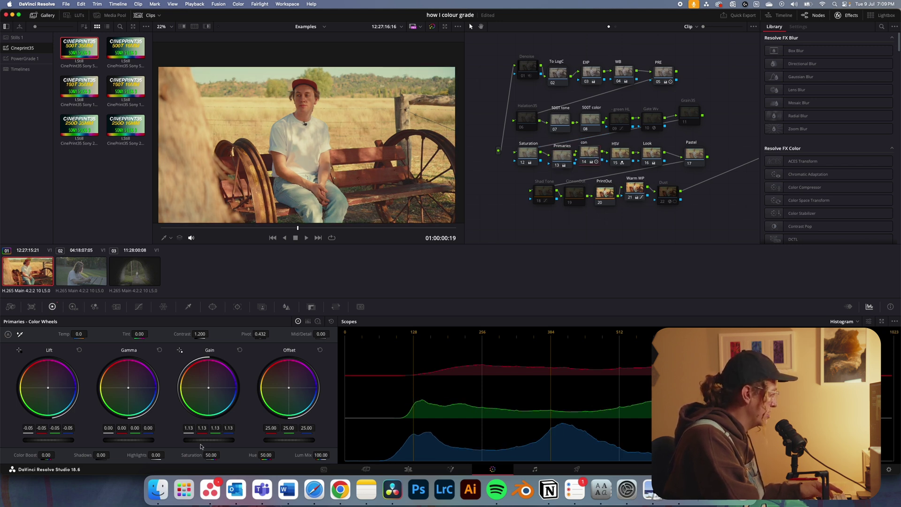
pyautogui.moveTo(208, 440); pyautogui.dragTo(205, 441)
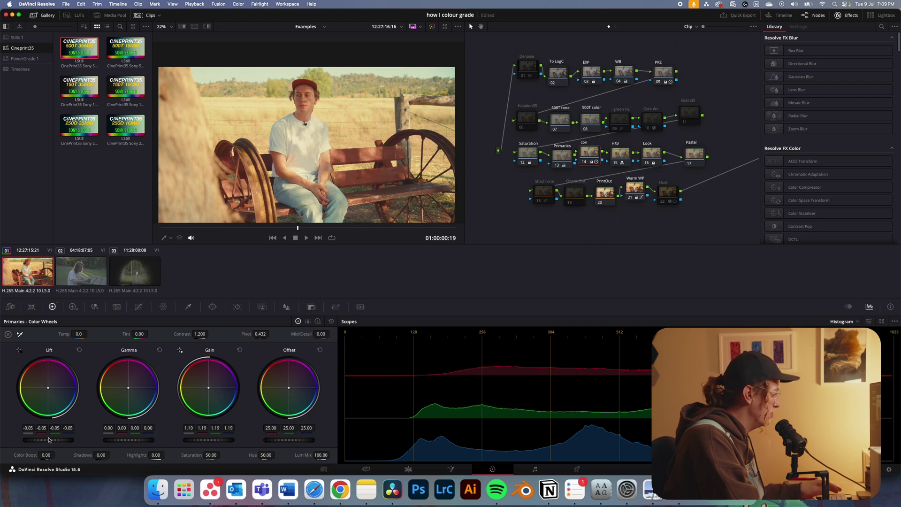
pyautogui.moveTo(48, 440); pyautogui.dragTo(44, 440)
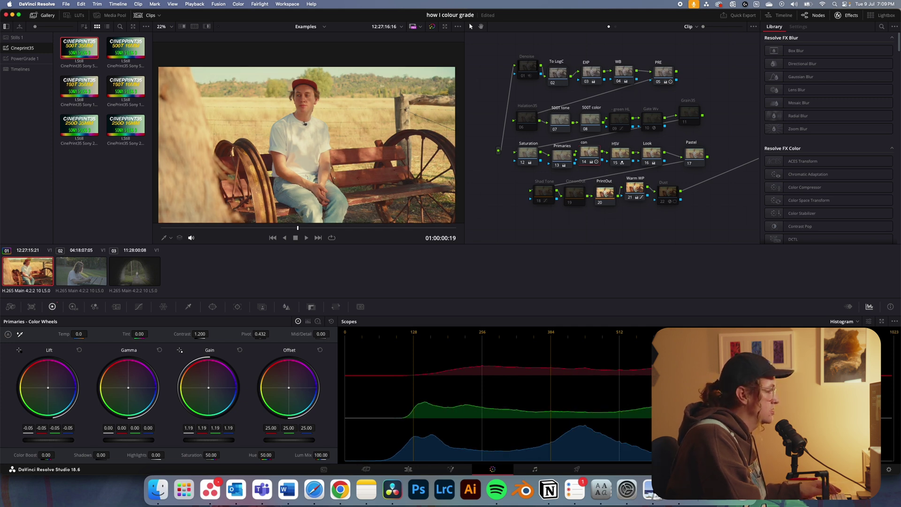
pyautogui.moveTo(295, 163); pyautogui.dragTo(295, 139)
pyautogui.scroll(-2, 308, 132)
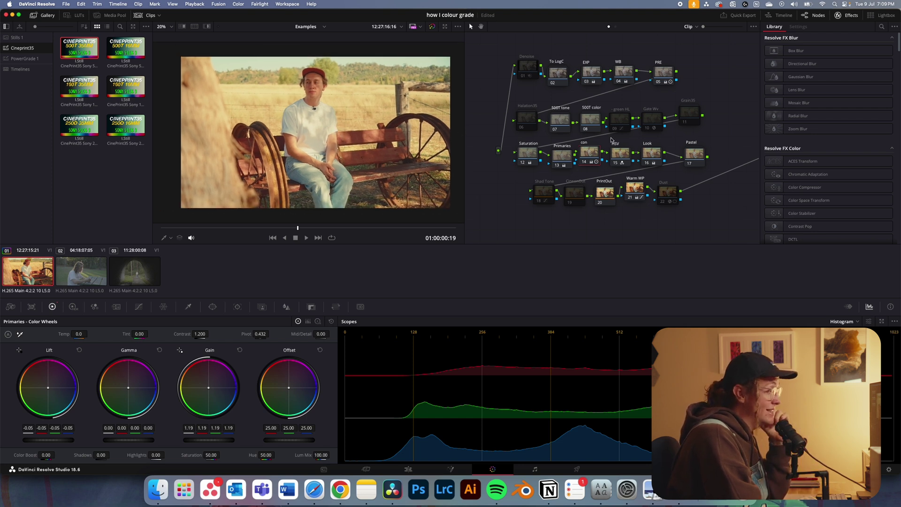
pyautogui.click(697, 157)
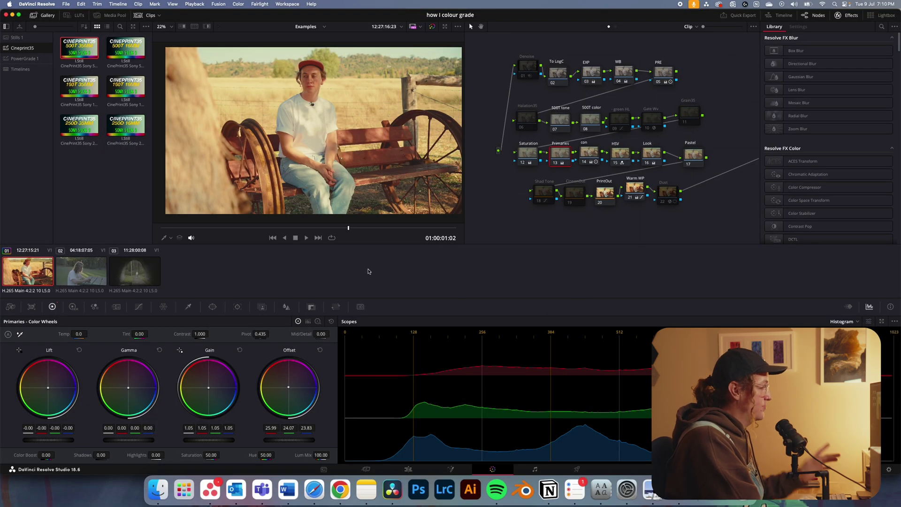
# Apply the CinePrint35 500T 35MM Sony PowerGrade to the second clip, the man at the picnic table
pyautogui.click(81, 266)
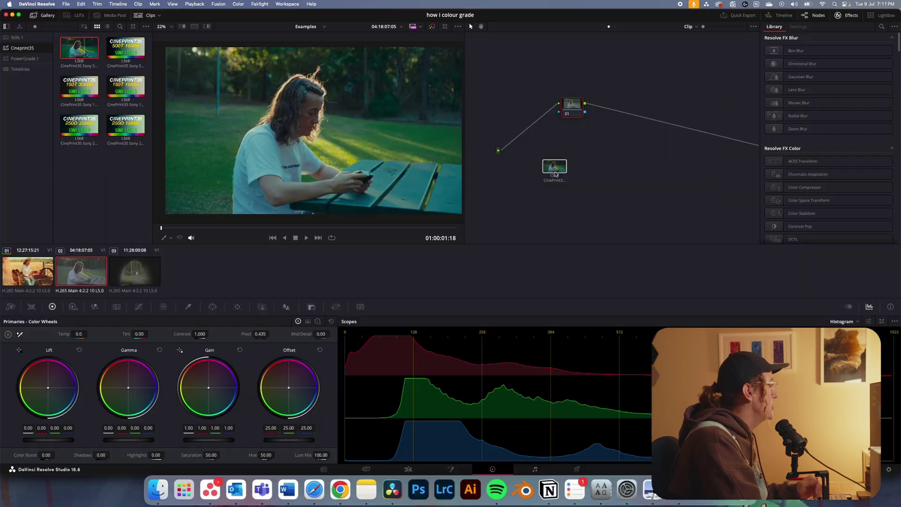
pyautogui.moveTo(555, 170); pyautogui.dragTo(571, 106)
pyautogui.moveTo(629, 83); pyautogui.dragTo(671, 57)
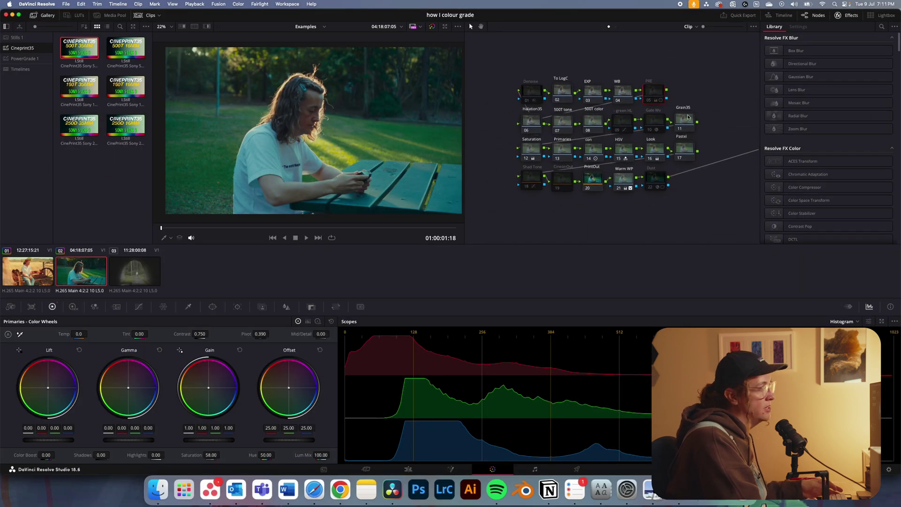
# Disable the second clip's Grain35 and Halation35 nodes and space the node rows farther apart
pyautogui.moveTo(687, 117); pyautogui.dragTo(699, 113)
pyautogui.press('super+d')
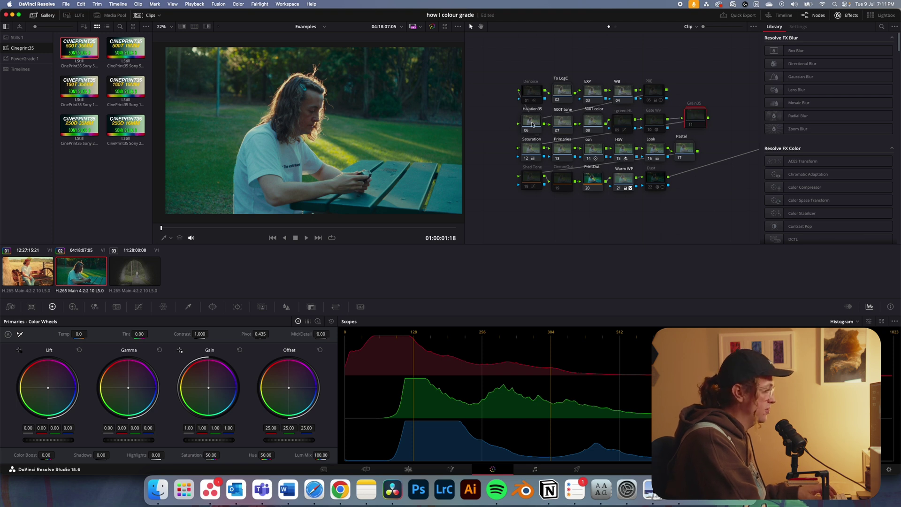
pyautogui.moveTo(533, 125)
pyautogui.mouseDown()
pyautogui.moveTo(518, 126)
pyautogui.moveTo(531, 124)
pyautogui.mouseUp()
pyautogui.moveTo(498, 76); pyautogui.dragTo(681, 106)
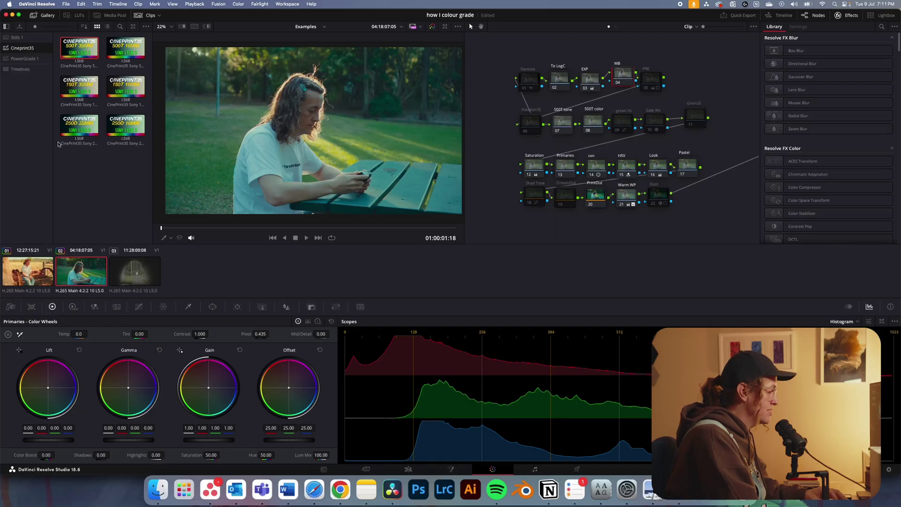
# Correct the second clip's white balance in the WB node by setting Temp to 660.0 and raising Tint toward magenta
pyautogui.moveTo(79, 334)
pyautogui.mouseDown()
pyautogui.moveTo(101, 333)
pyautogui.moveTo(89, 334)
pyautogui.mouseUp()
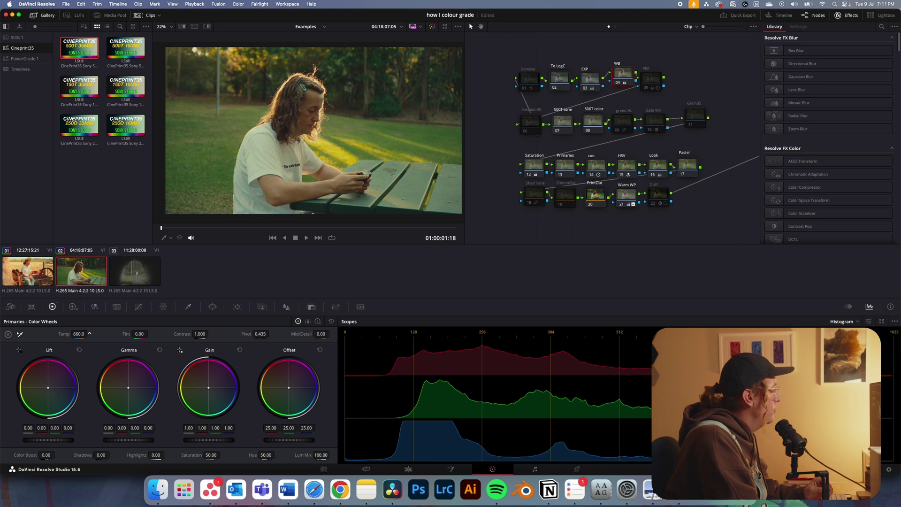
pyautogui.scroll(5, 260, 131)
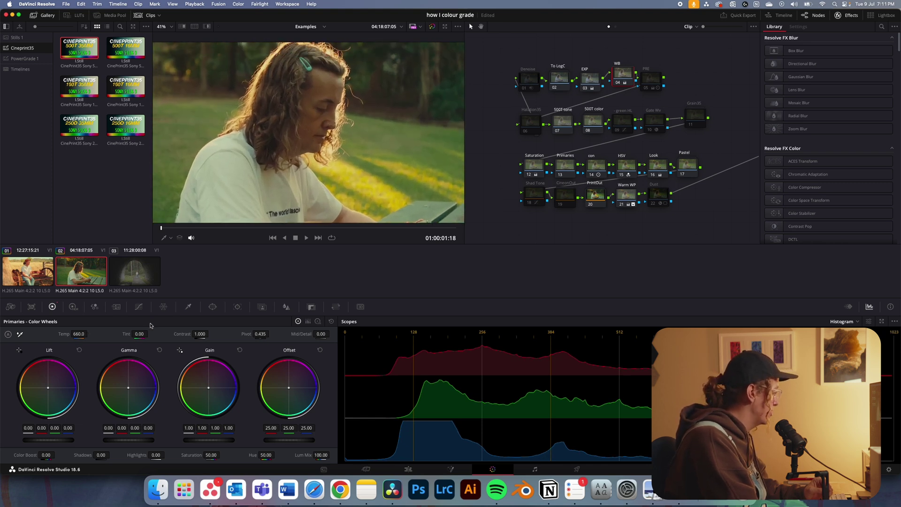
pyautogui.moveTo(140, 334); pyautogui.dragTo(139, 333)
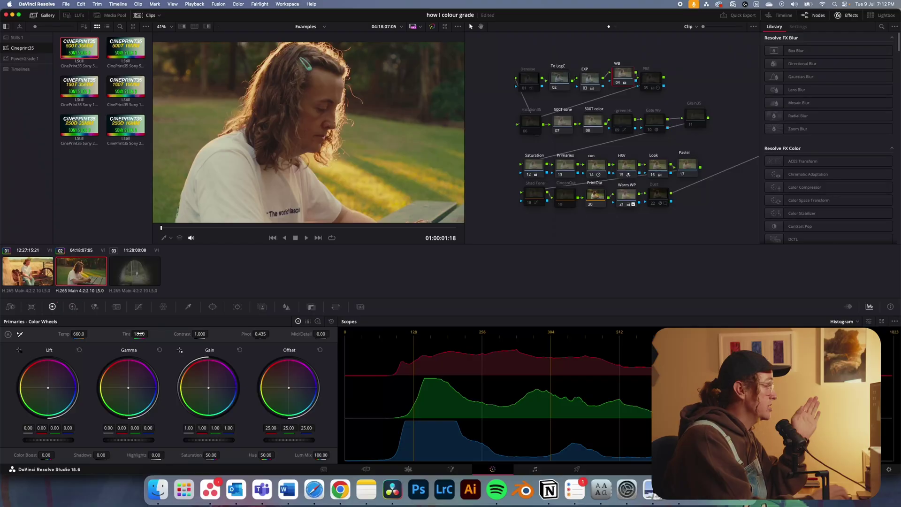
pyautogui.moveTo(357, 131); pyautogui.dragTo(346, 87)
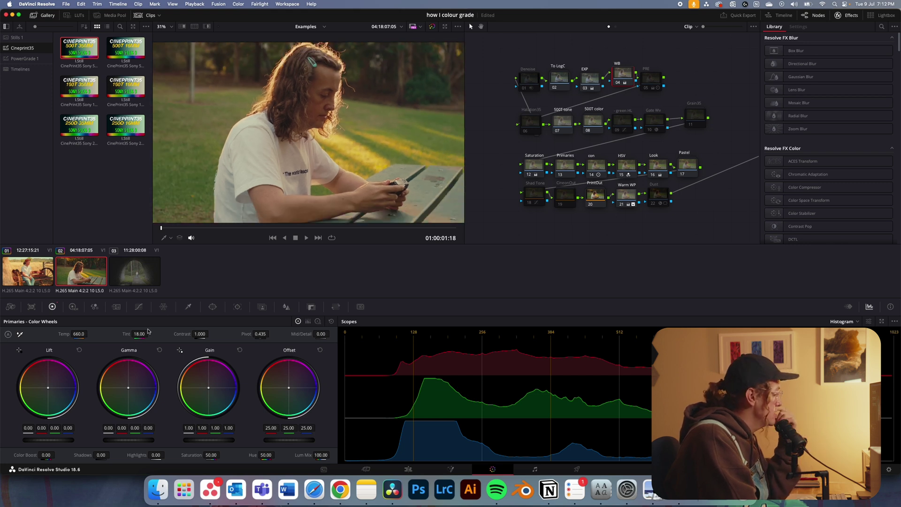
pyautogui.moveTo(140, 334); pyautogui.dragTo(150, 334)
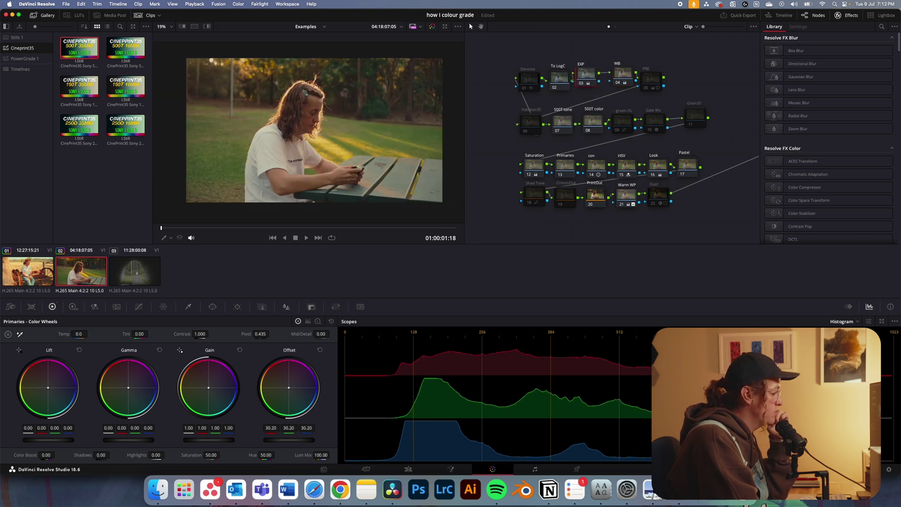
# Brighten the second clip by raising the EXP node's Offset to 32.80 on all channels
pyautogui.moveTo(289, 440); pyautogui.dragTo(301, 440)
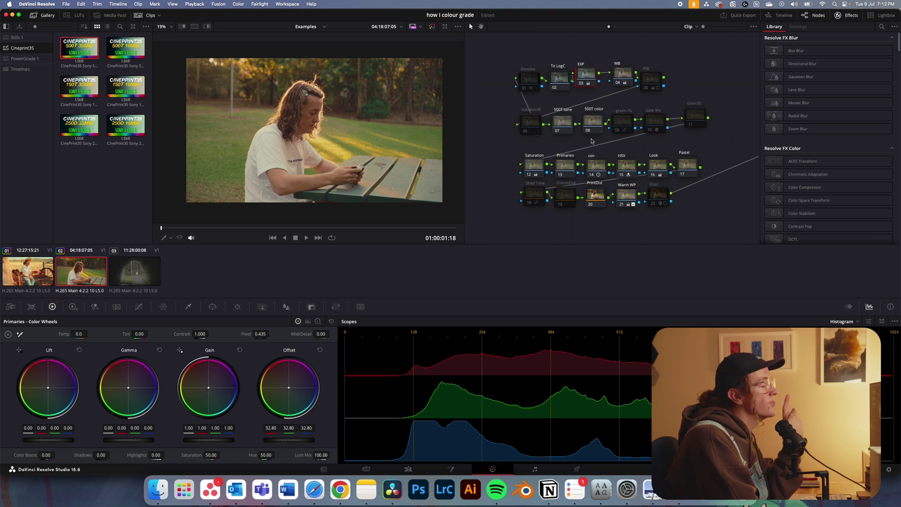
# Enable the second clip's PRE node and line it up with the other nodes in its row
pyautogui.scroll(-1, 592, 140)
pyautogui.moveTo(652, 69); pyautogui.dragTo(665, 65)
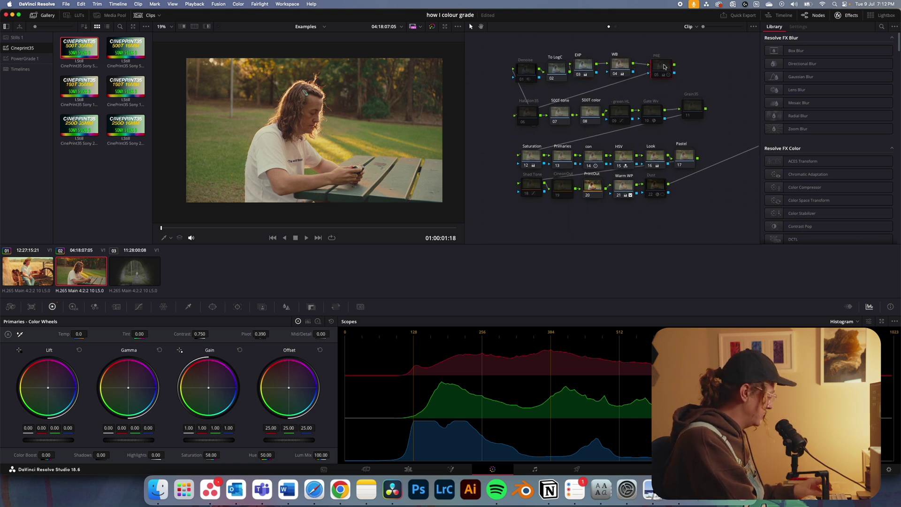
pyautogui.hotkey('ctrl', 'd')
pyautogui.moveTo(657, 59); pyautogui.dragTo(653, 56)
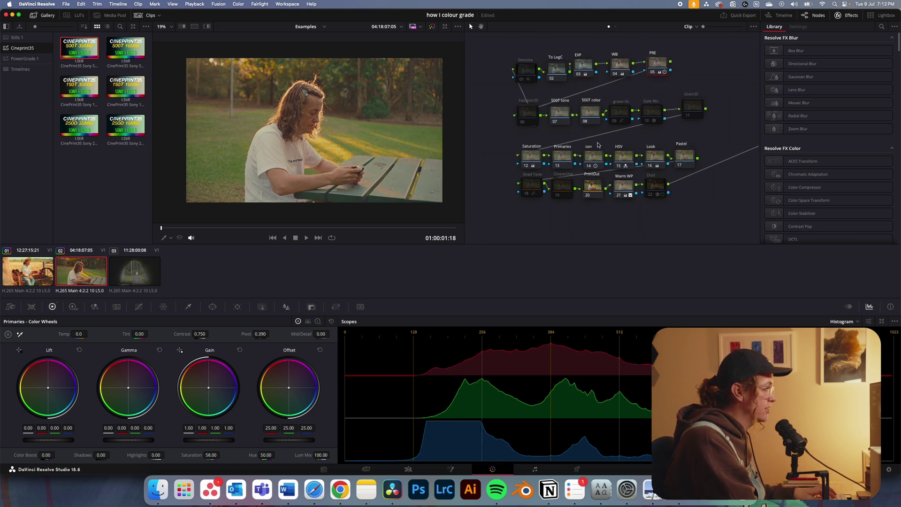
# Add contrast in the second clip's con node by raising Gain to 1.23 and lowering Lift
pyautogui.moveTo(589, 165); pyautogui.dragTo(591, 161)
pyautogui.hotkey('ctrl', 'd')
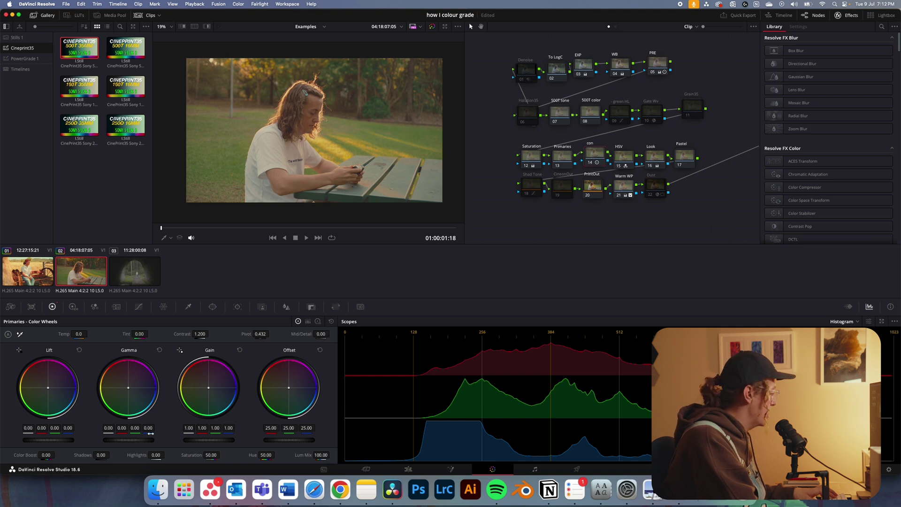
pyautogui.moveTo(202, 441); pyautogui.dragTo(225, 441)
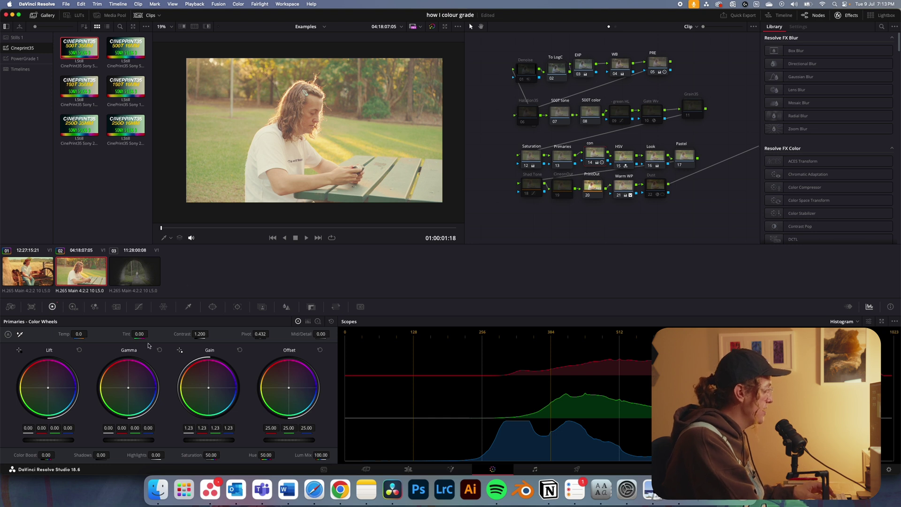
pyautogui.moveTo(56, 442); pyautogui.dragTo(46, 442)
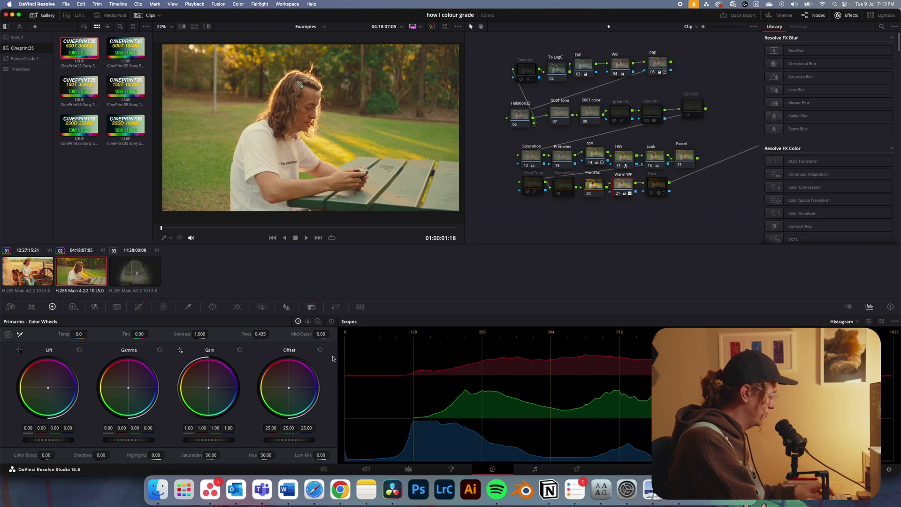
# Strengthen the Warm WP node by setting its Key Output Gain to 1.000
pyautogui.click(311, 307)
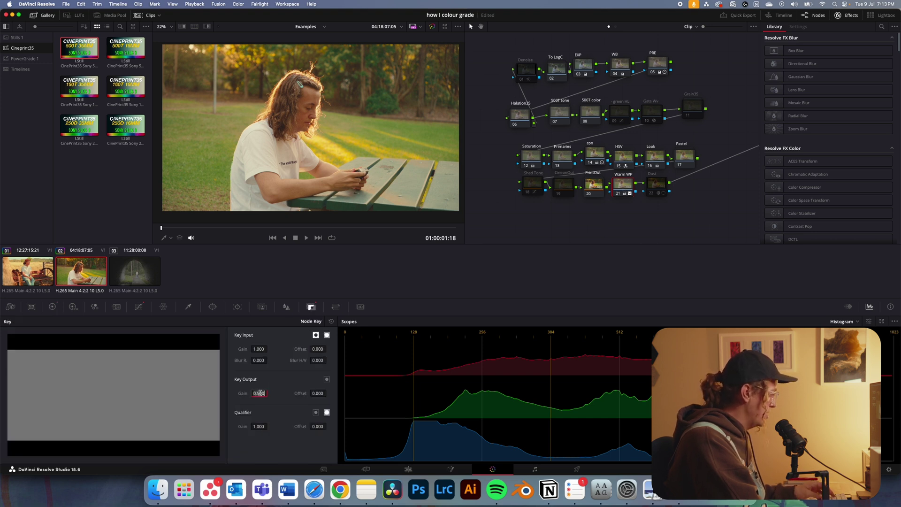
pyautogui.write('1')
pyautogui.press('Return')
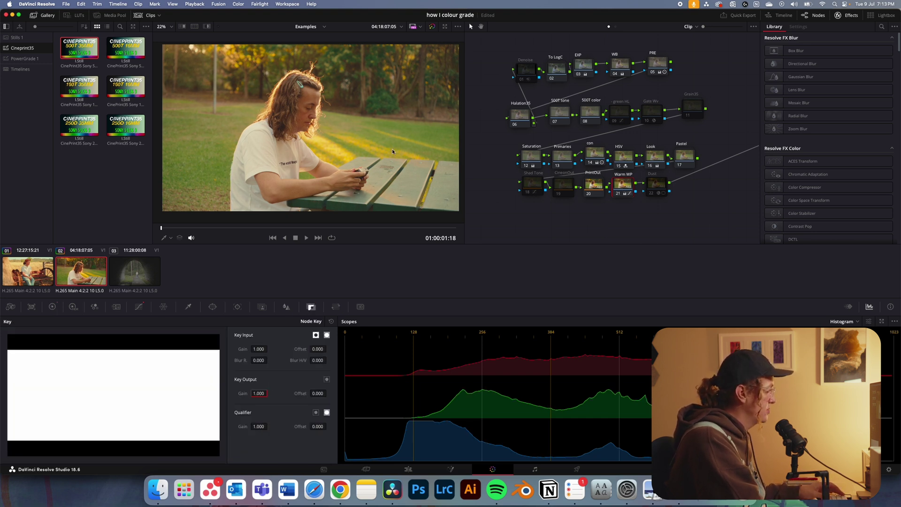
# Fine-tune the second clip's color balance in the Primaries node with small shifts of the Offset wheel
pyautogui.click(556, 158)
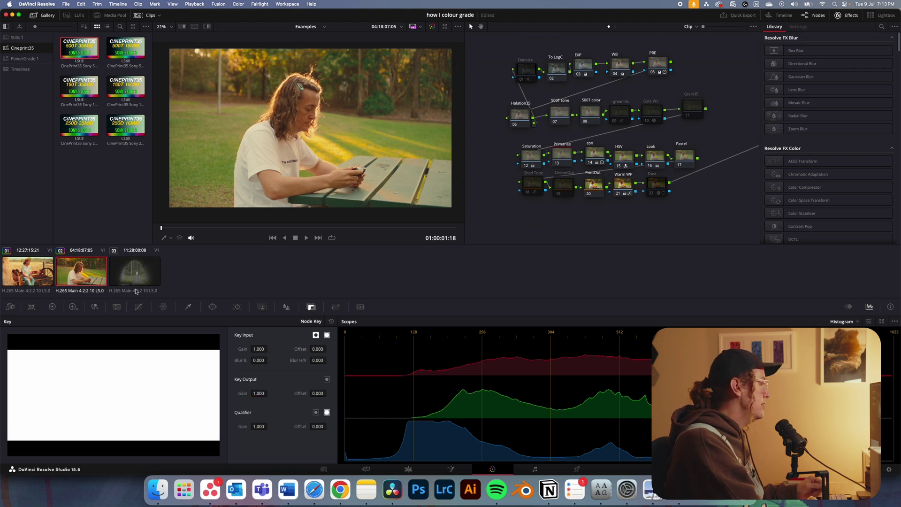
pyautogui.click(52, 307)
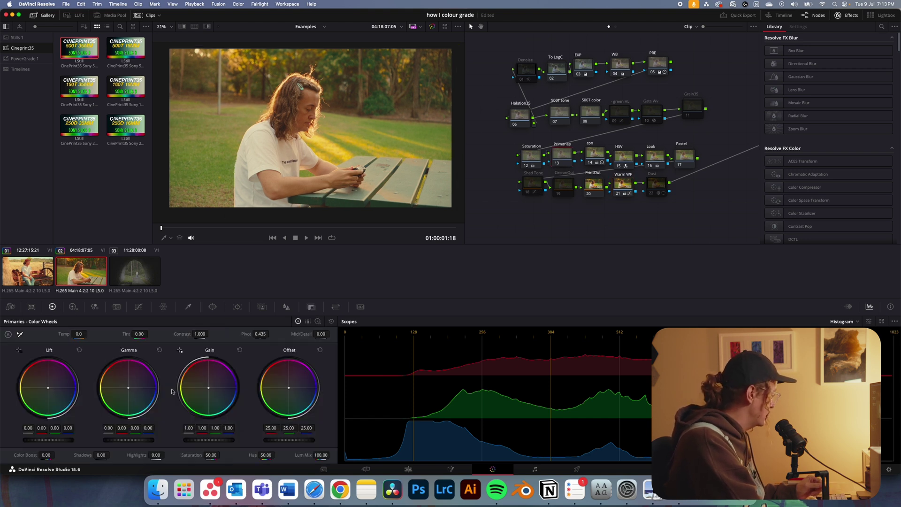
pyautogui.moveTo(289, 387); pyautogui.dragTo(288, 387)
pyautogui.rightClick(564, 154)
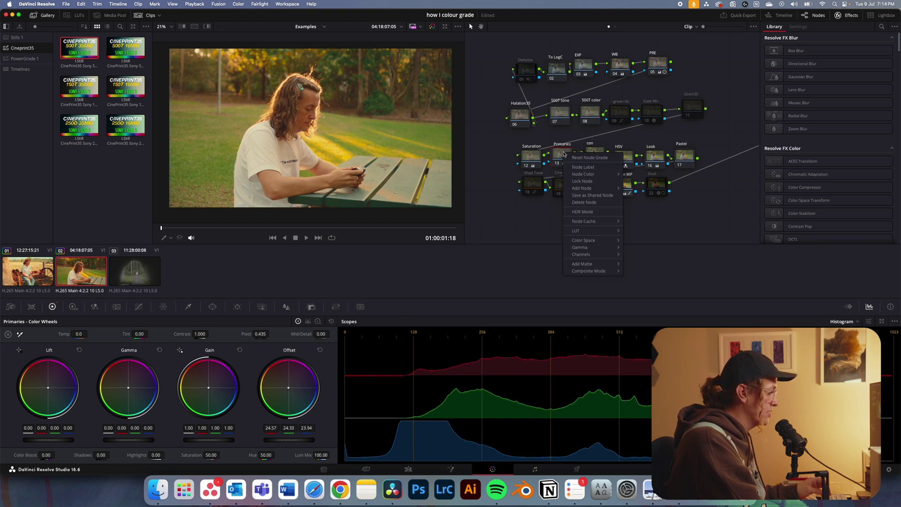
pyautogui.click(561, 152)
pyautogui.moveTo(560, 152); pyautogui.dragTo(560, 153)
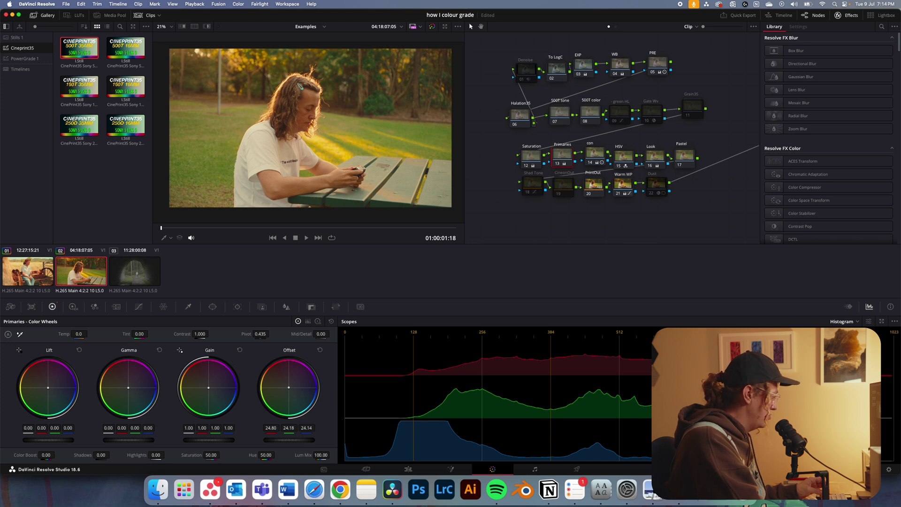
pyautogui.moveTo(288, 387); pyautogui.dragTo(289, 388)
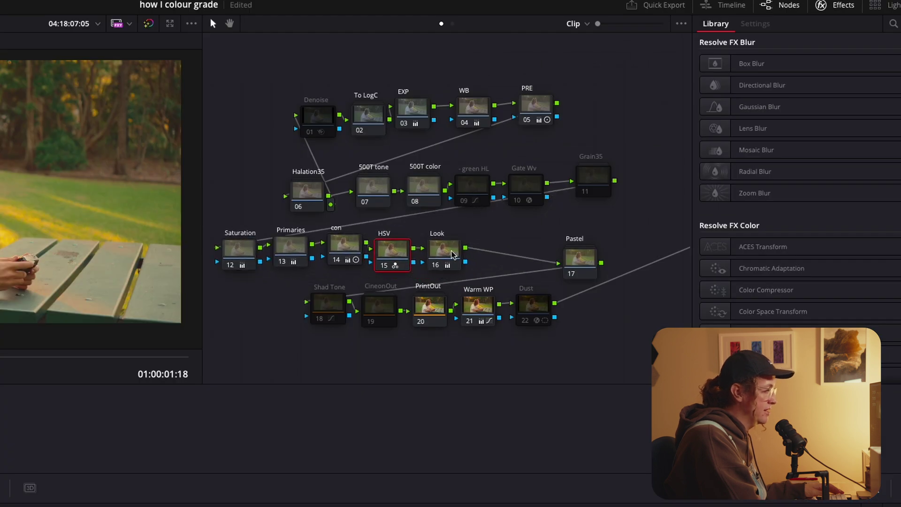
# Add a serial node after the Look node and label it Grass
pyautogui.click(453, 255)
pyautogui.rightClick(453, 255)
pyautogui.moveTo(478, 312)
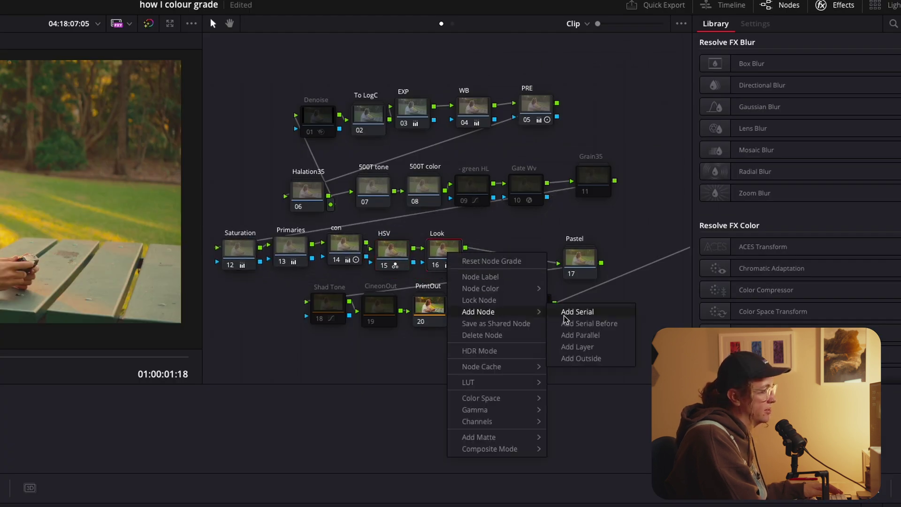
pyautogui.click(564, 313)
pyautogui.rightClick(511, 248)
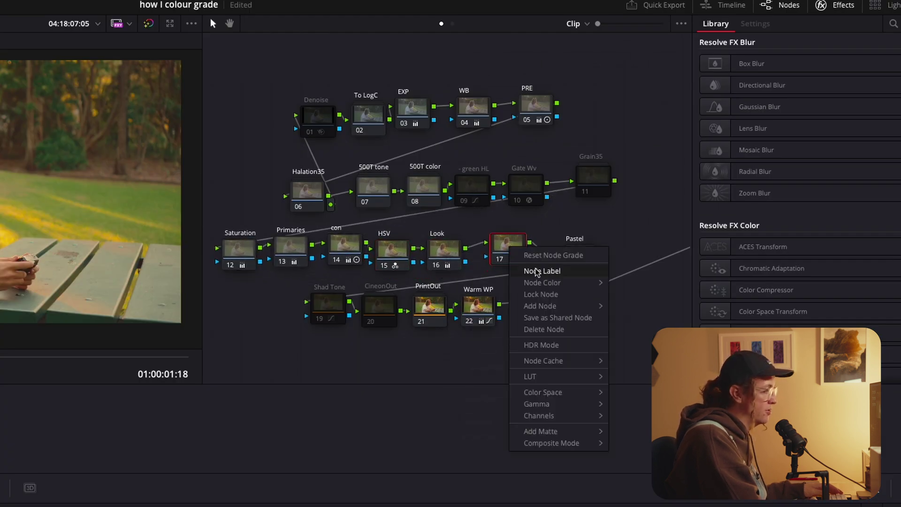
pyautogui.click(536, 272)
pyautogui.write('Grass')
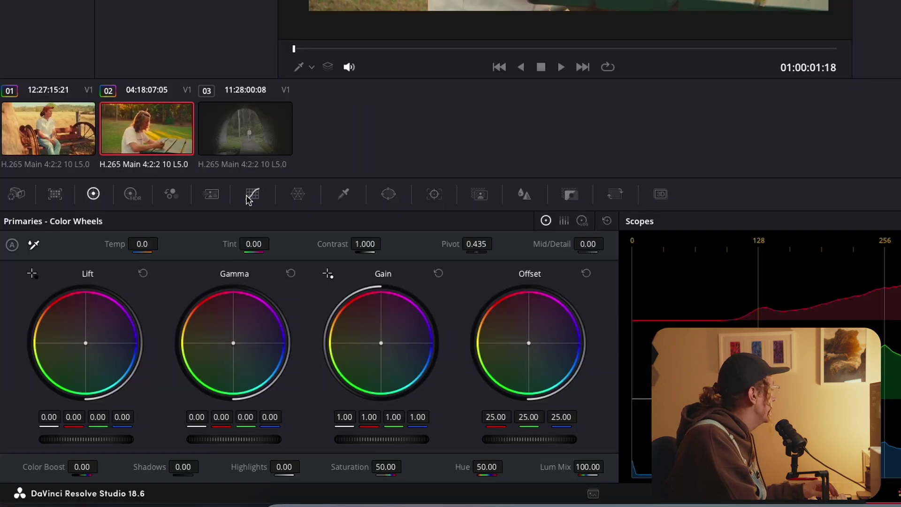
# Add control points for the preset colors, from red through magenta, to the Grass node's Hue Vs Hue curve
pyautogui.click(249, 195)
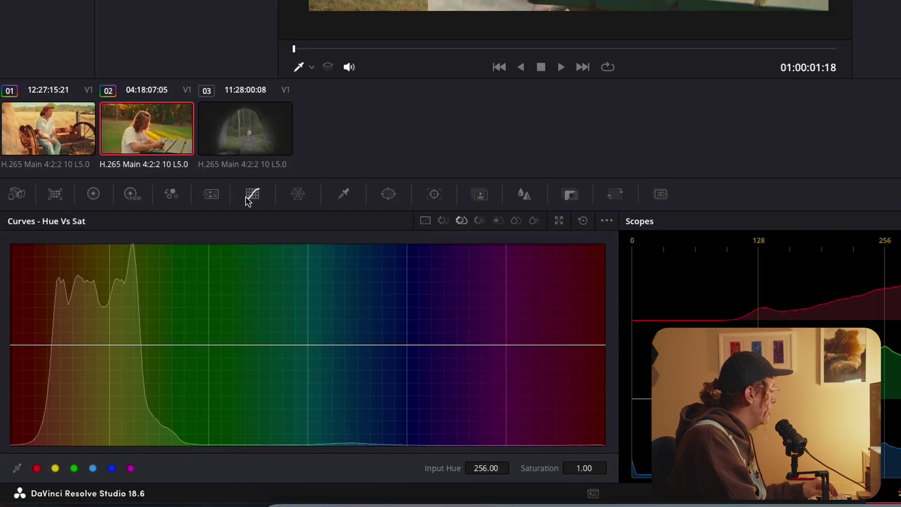
pyautogui.click(443, 220)
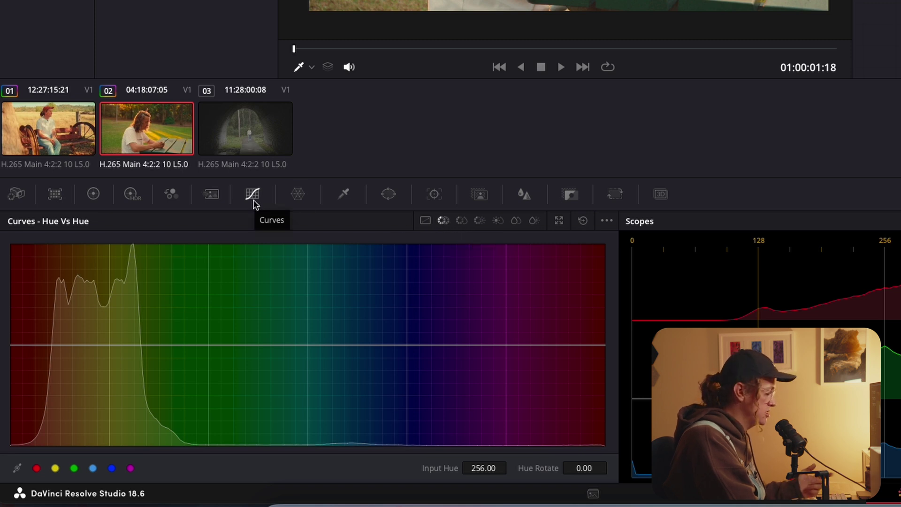
pyautogui.click(93, 468)
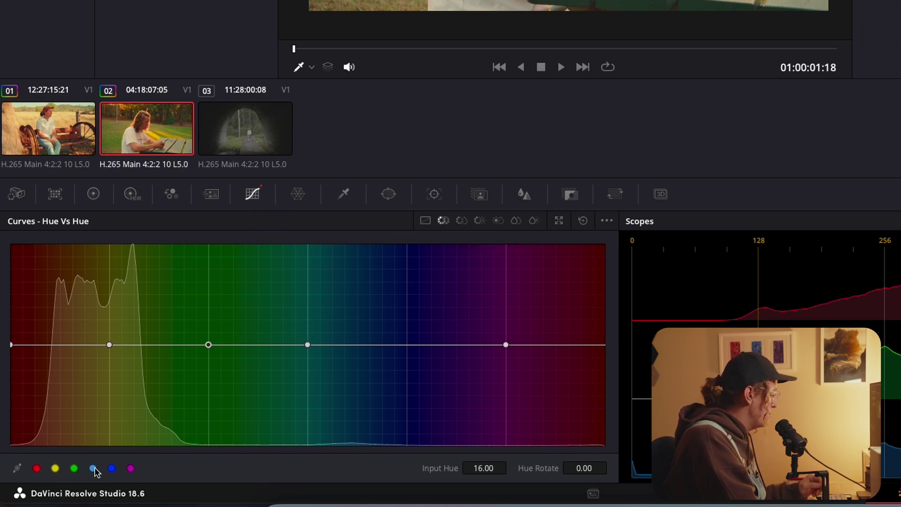
pyautogui.click(131, 468)
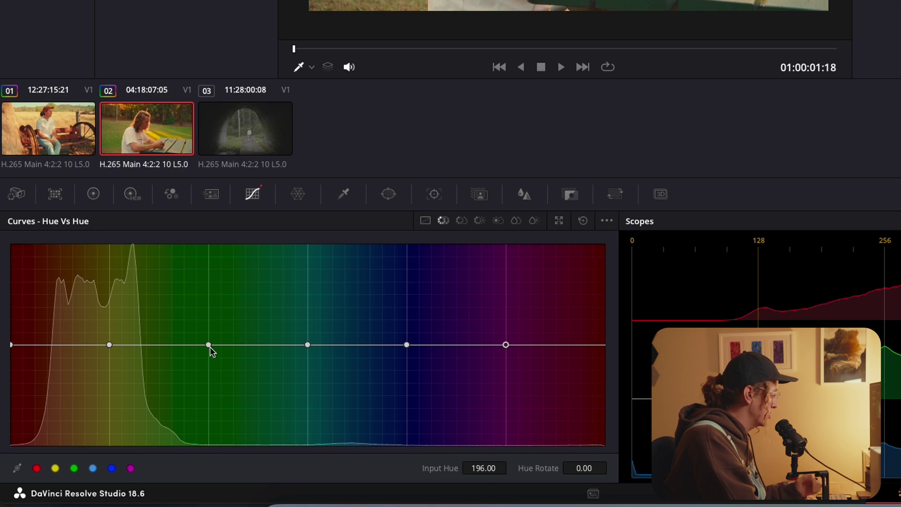
# Try extreme hue shifts on the green and yellow points of the Hue Vs Hue curve and undo them
pyautogui.moveTo(208, 344); pyautogui.dragTo(198, 242)
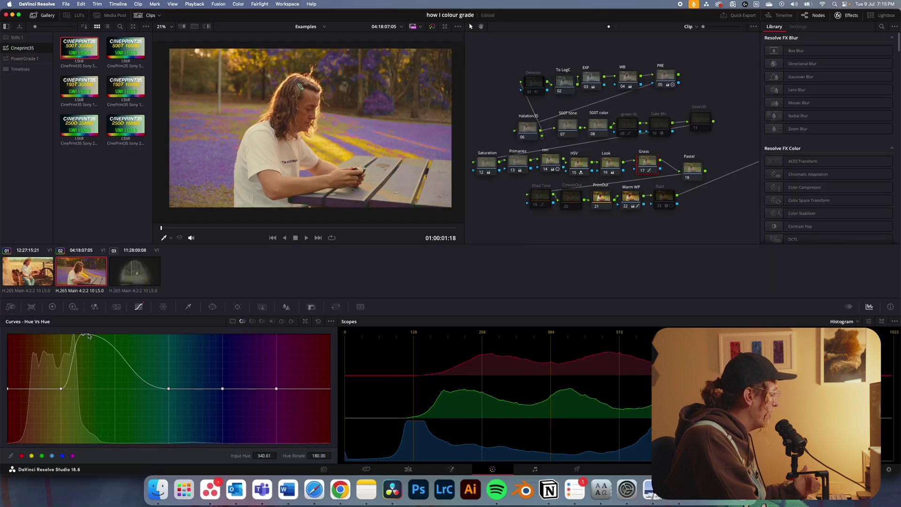
pyautogui.moveTo(109, 333); pyautogui.dragTo(112, 349)
pyautogui.moveTo(63, 390); pyautogui.dragTo(57, 354)
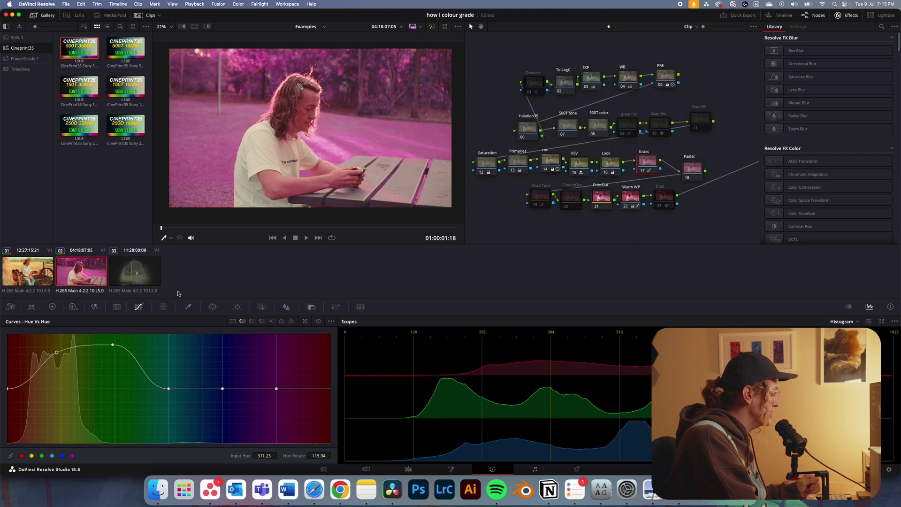
pyautogui.moveTo(58, 355); pyautogui.dragTo(61, 390)
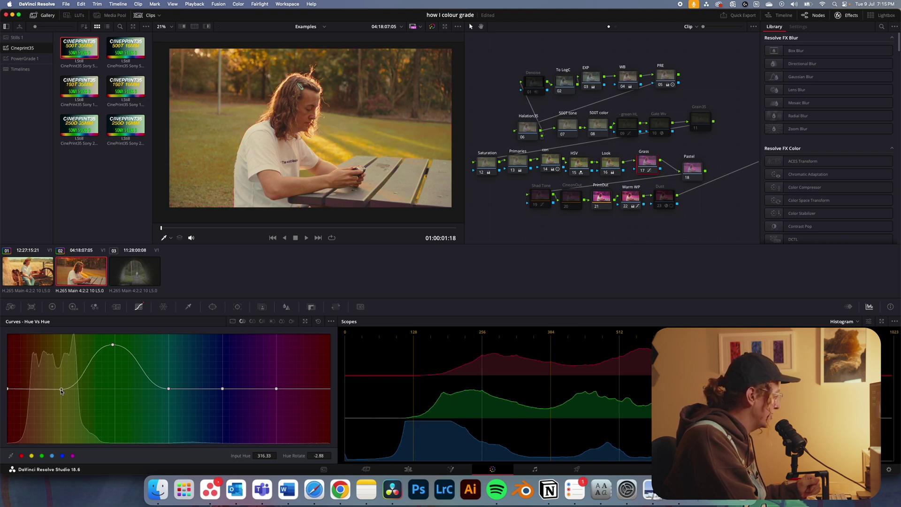
pyautogui.press('super+z')
pyautogui.press('super+z')
pyautogui.press('super+z')
pyautogui.press('super+z')
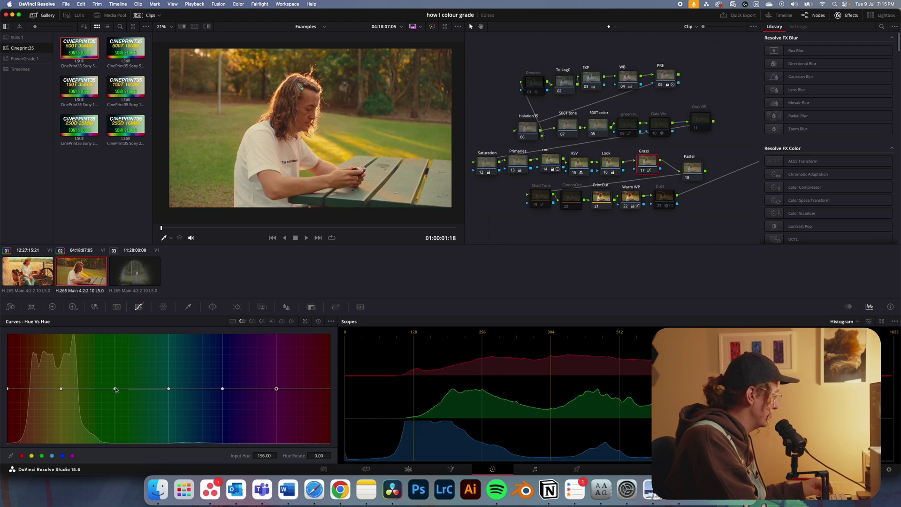
# Shift the grass hue subtly by raising the Hue Vs Hue green point to about 10.93 Hue Rotate and the yellow point slightly
pyautogui.moveTo(115, 390)
pyautogui.mouseDown()
pyautogui.moveTo(115, 351)
pyautogui.moveTo(117, 423)
pyautogui.moveTo(107, 364)
pyautogui.moveTo(115, 388)
pyautogui.mouseUp()
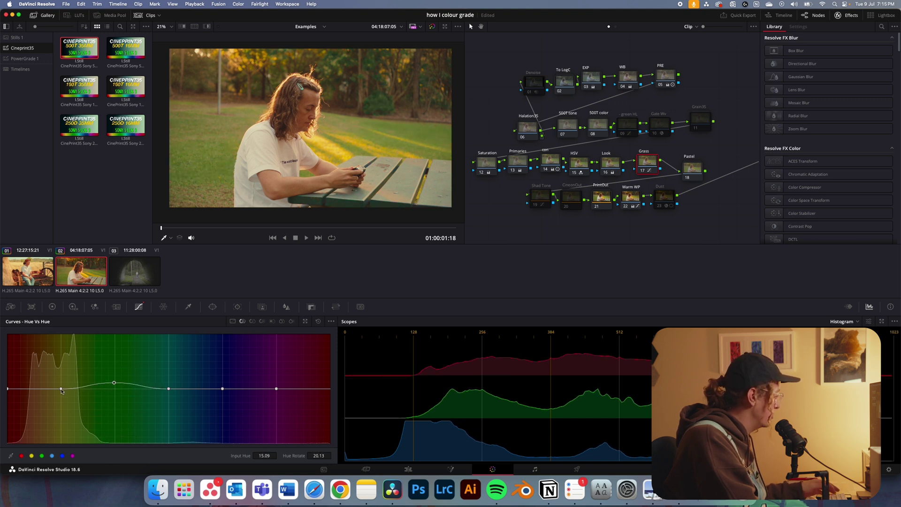
pyautogui.moveTo(62, 390); pyautogui.dragTo(60, 388)
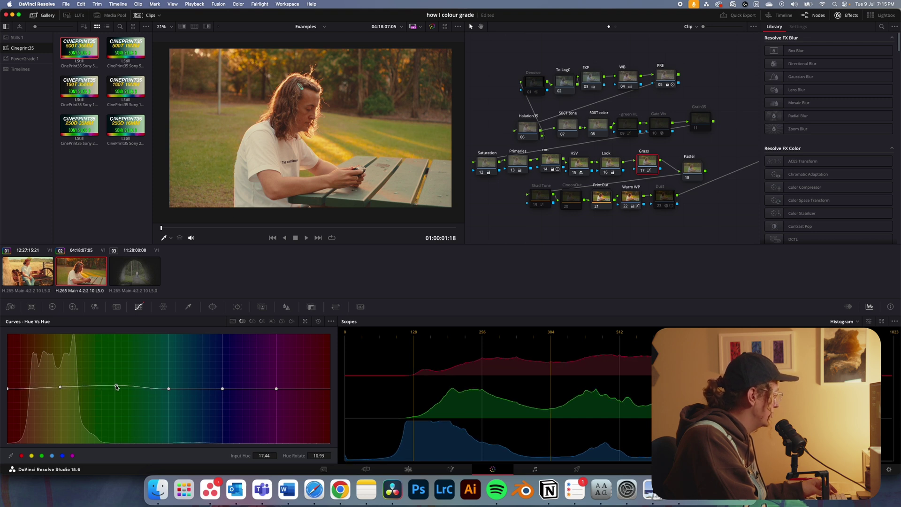
pyautogui.moveTo(117, 387); pyautogui.dragTo(116, 389)
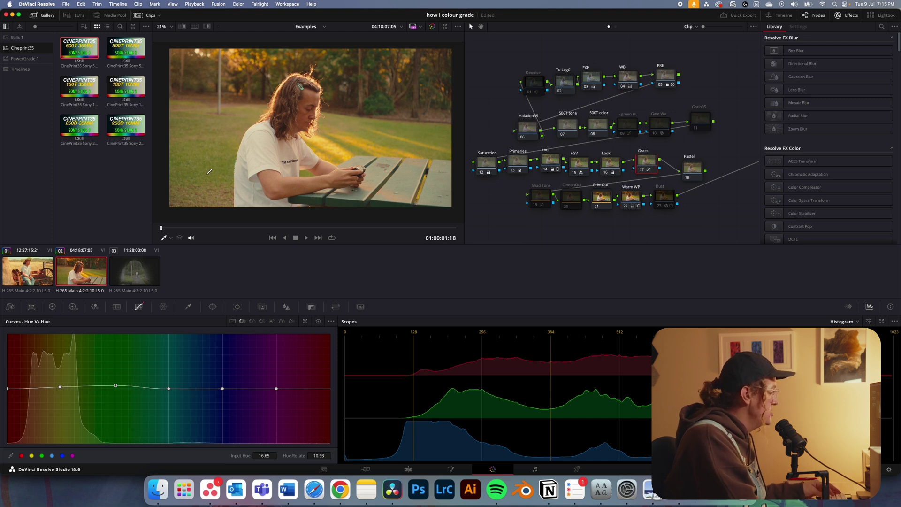
pyautogui.moveTo(656, 164); pyautogui.dragTo(659, 165)
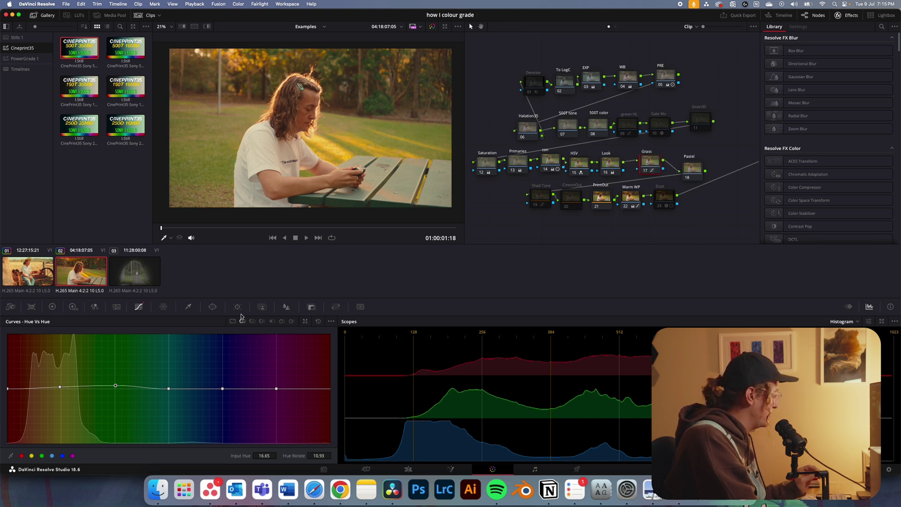
# Add preset color points to the Grass node's Hue Vs Sat curve and lower the green point, and the yellow point slightly
pyautogui.click(254, 322)
pyautogui.click(22, 456)
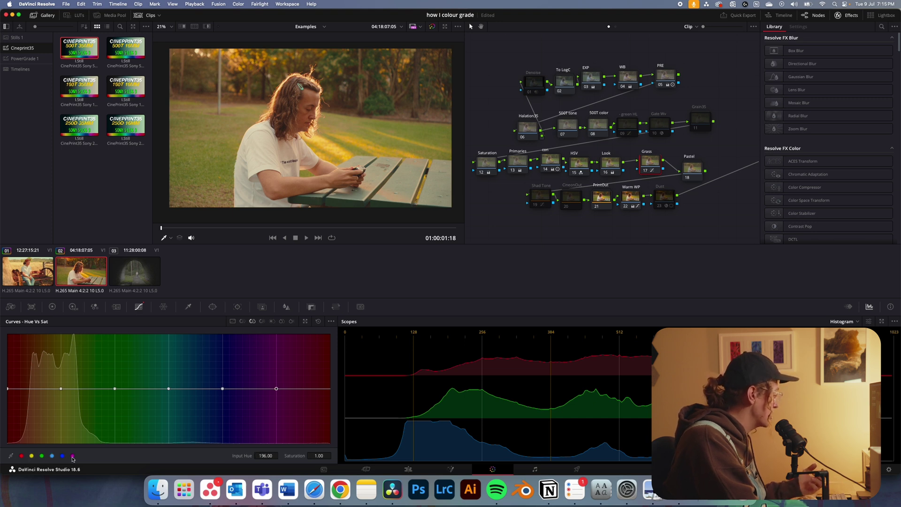
pyautogui.moveTo(115, 389)
pyautogui.mouseDown()
pyautogui.moveTo(120, 423)
pyautogui.moveTo(117, 395)
pyautogui.moveTo(116, 404)
pyautogui.mouseUp()
pyautogui.moveTo(61, 388)
pyautogui.mouseDown()
pyautogui.moveTo(58, 437)
pyautogui.moveTo(61, 391)
pyautogui.mouseUp()
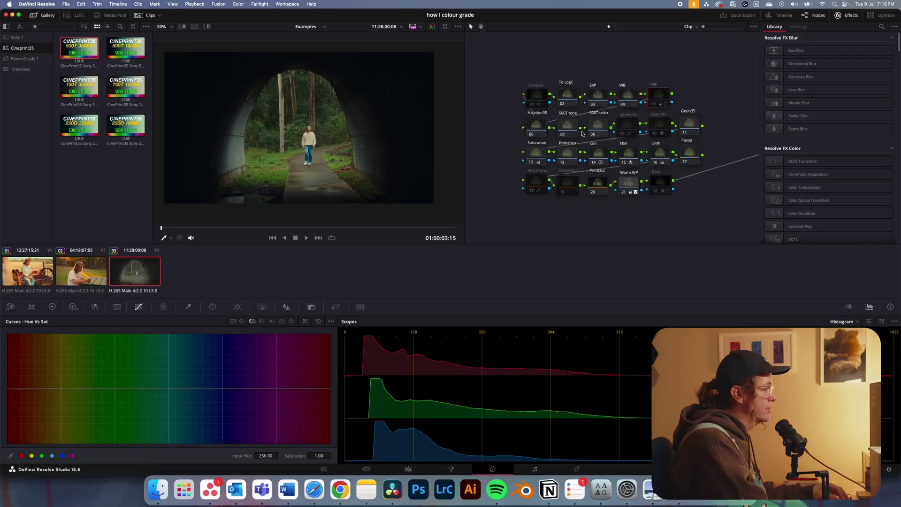
# Disable the Grain35 and Halation35 nodes of the third clip, the man walking through the tunnel
pyautogui.click(654, 123)
pyautogui.moveTo(655, 122); pyautogui.dragTo(660, 119)
pyautogui.press('super+d')
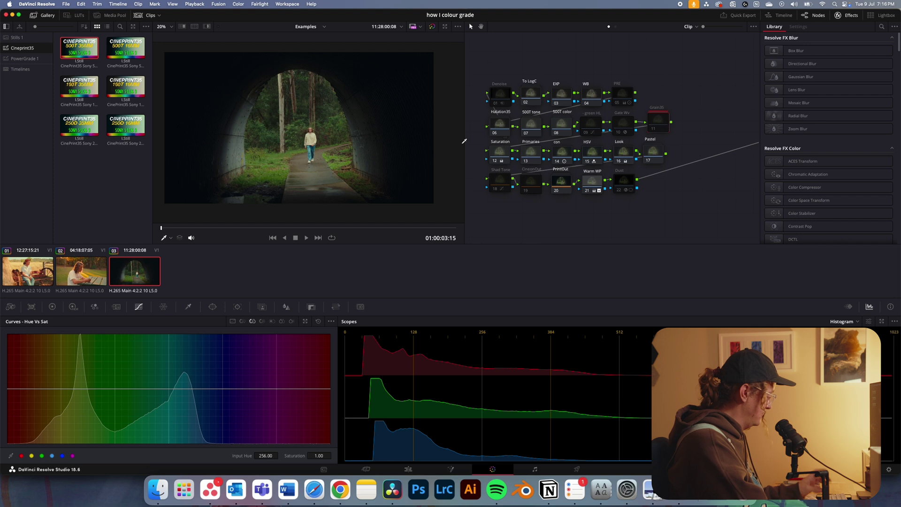
pyautogui.moveTo(505, 124); pyautogui.dragTo(492, 126)
pyautogui.press('super+d')
# Space the third clip's upper three node rows farther apart, moving each row as a group
pyautogui.moveTo(677, 107); pyautogui.dragTo(493, 67)
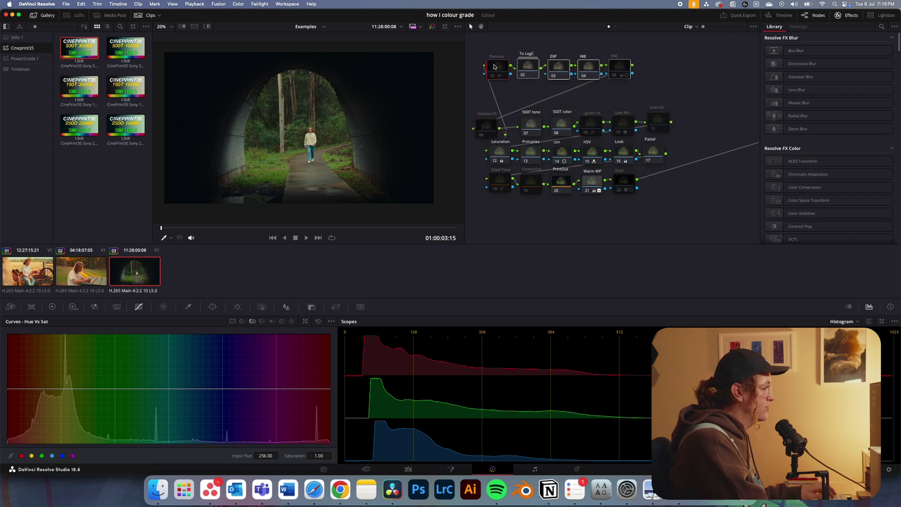
pyautogui.moveTo(697, 117); pyautogui.dragTo(467, 125)
pyautogui.moveTo(479, 128); pyautogui.dragTo(480, 116)
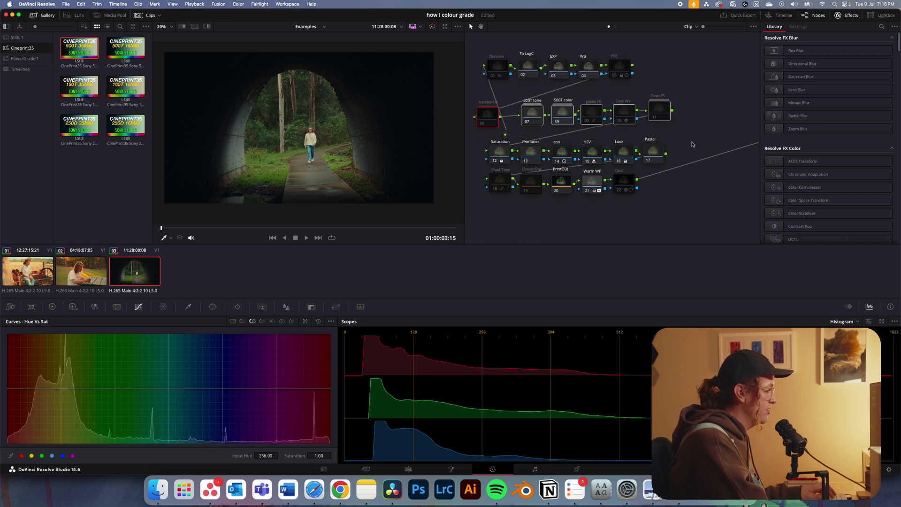
pyautogui.moveTo(693, 142); pyautogui.dragTo(493, 157)
pyautogui.moveTo(493, 157); pyautogui.dragTo(490, 151)
pyautogui.scroll(6, 308, 136)
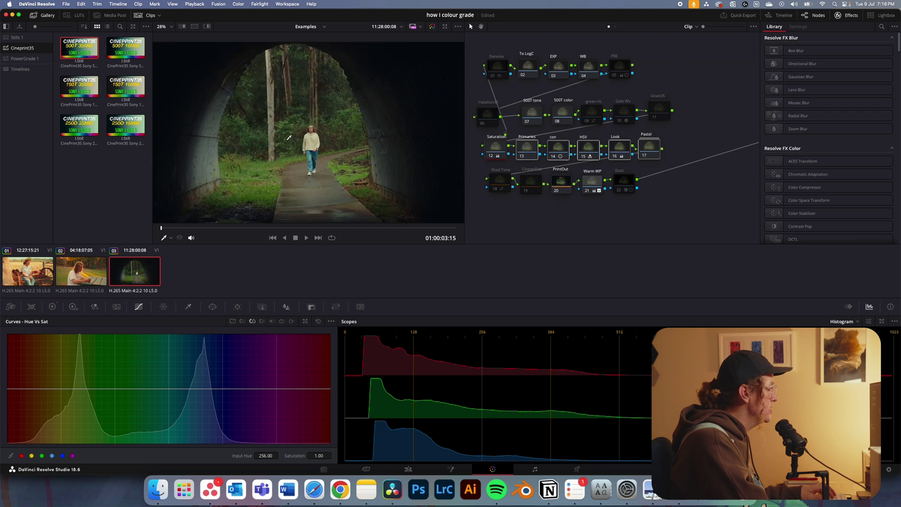
pyautogui.scroll(-5, 308, 135)
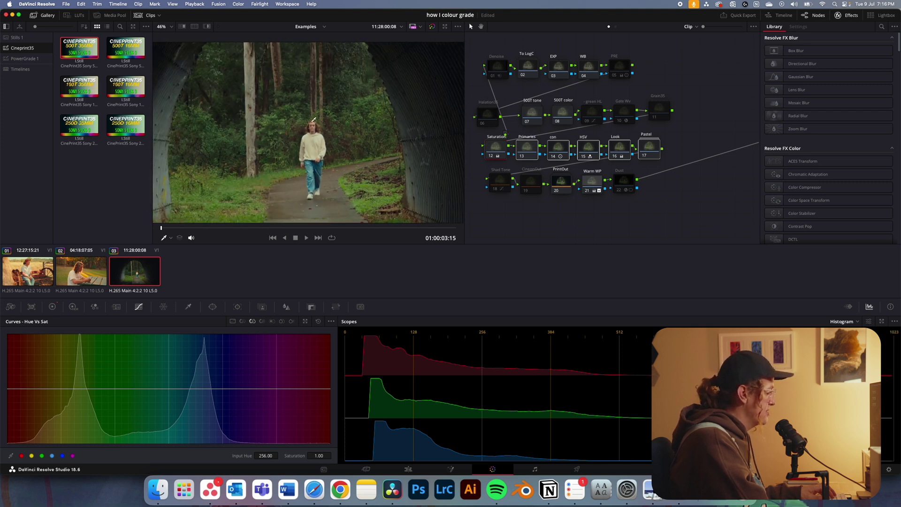
# Brighten the third clip's exposure by raising the Offset of the EXP node
pyautogui.moveTo(559, 66); pyautogui.dragTo(559, 59)
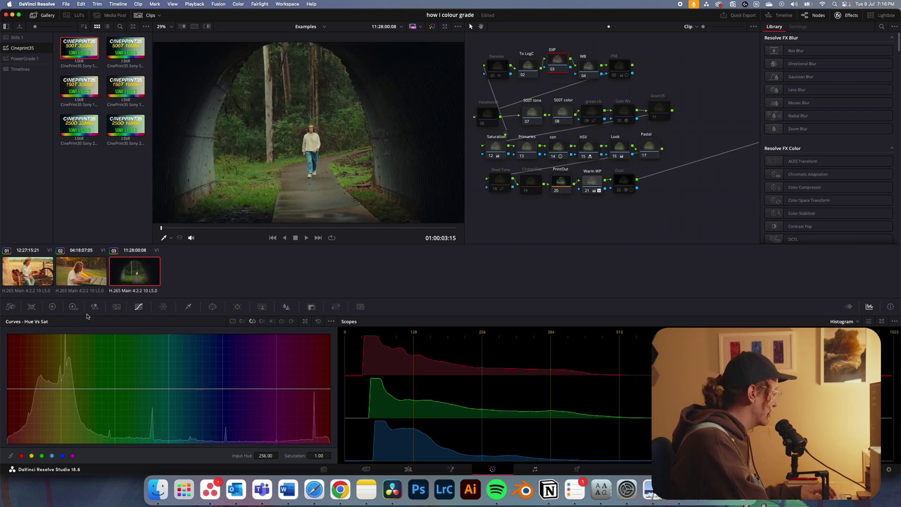
pyautogui.click(52, 306)
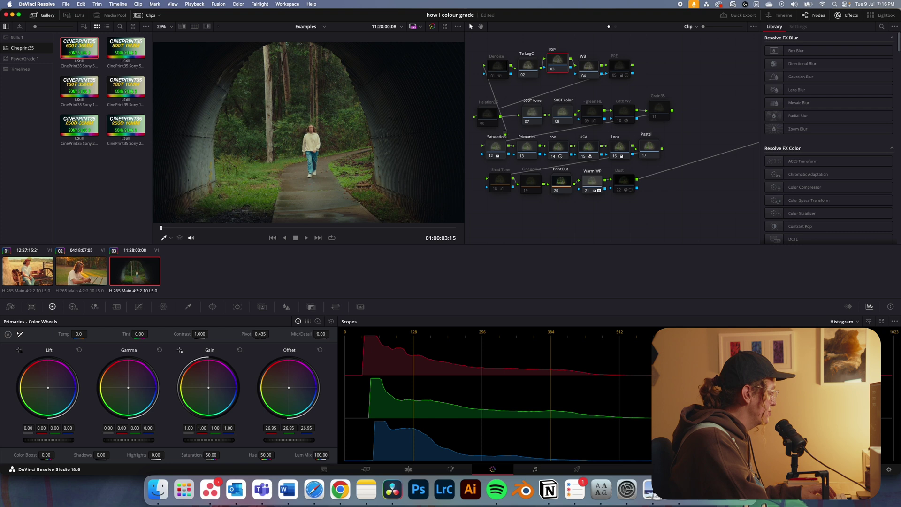
pyautogui.moveTo(288, 439)
pyautogui.mouseDown()
pyautogui.moveTo(313, 439)
pyautogui.moveTo(306, 439)
pyautogui.mouseUp()
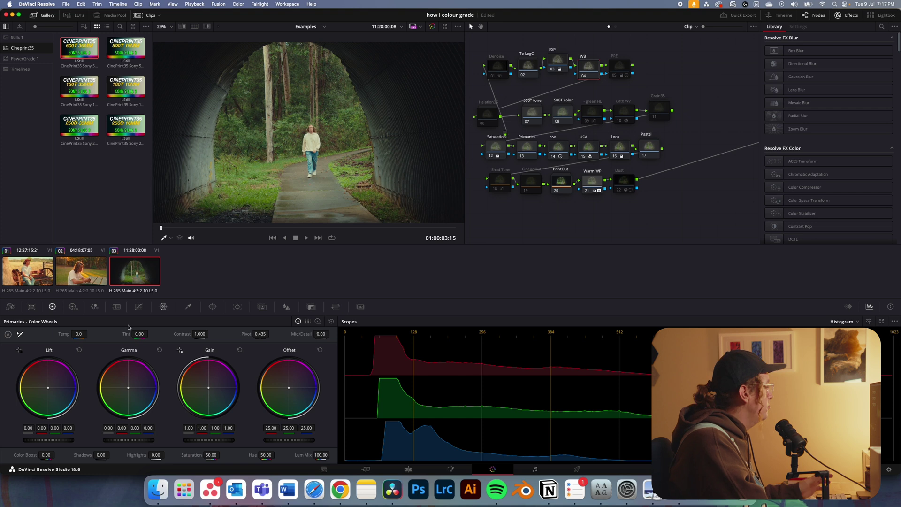
# Warm the third clip's white balance by raising the WB node's Temp, and enable the PRE node
pyautogui.moveTo(79, 334); pyautogui.dragTo(71, 334)
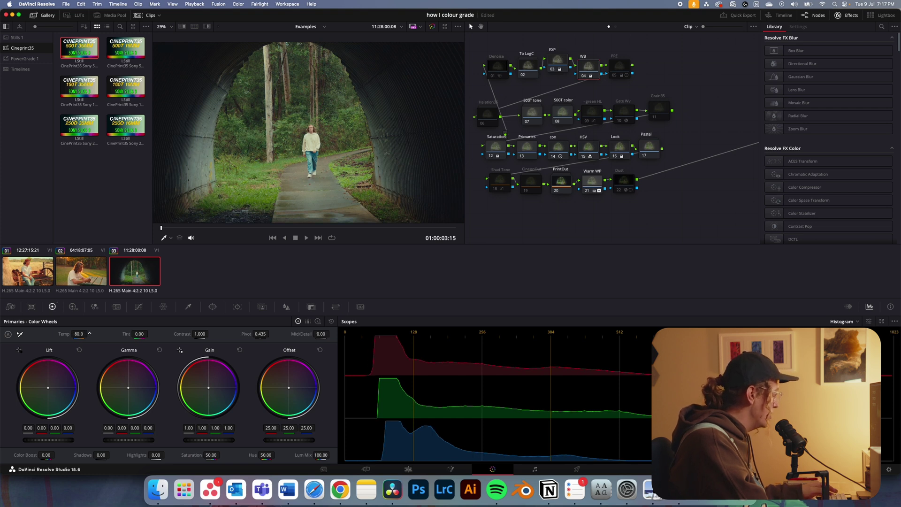
pyautogui.scroll(5, 261, 241)
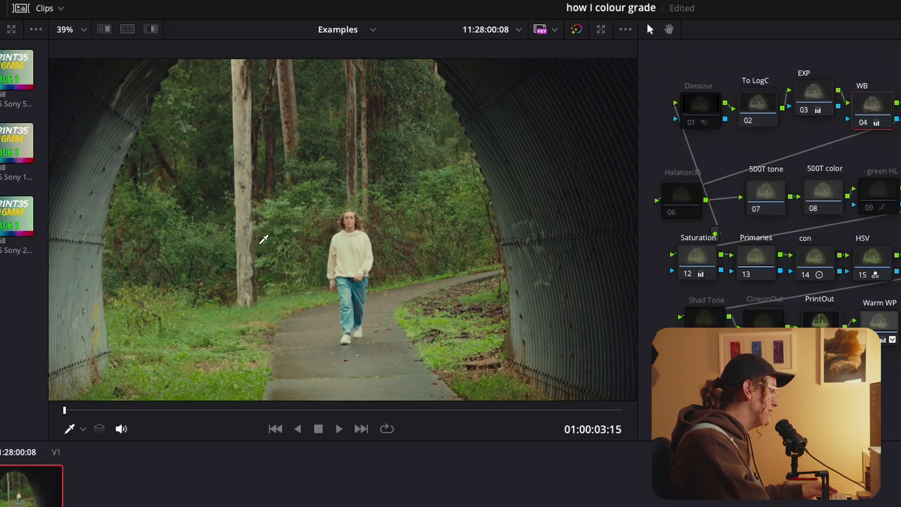
pyautogui.scroll(-2, 352, 220)
pyautogui.scroll(-3, 345, 244)
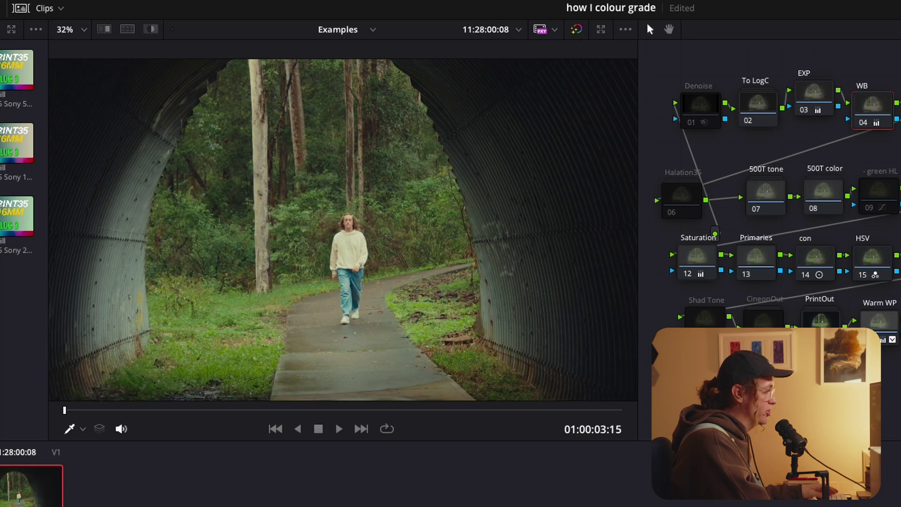
pyautogui.hscroll(-2, 770, 188)
pyautogui.scroll(-3, 328, 265)
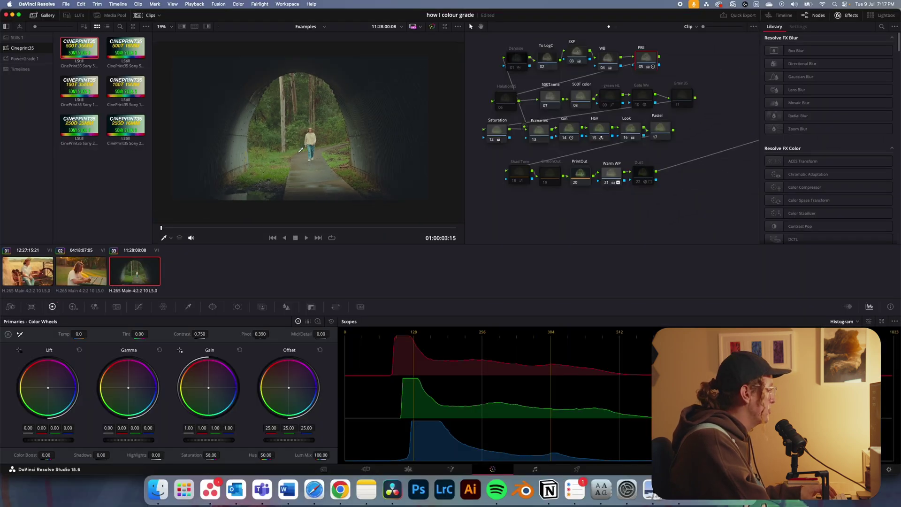
# Add contrast on the con node by raising Gain to 1.16 and lowering Lift to -0.05
pyautogui.scroll(2, 301, 149)
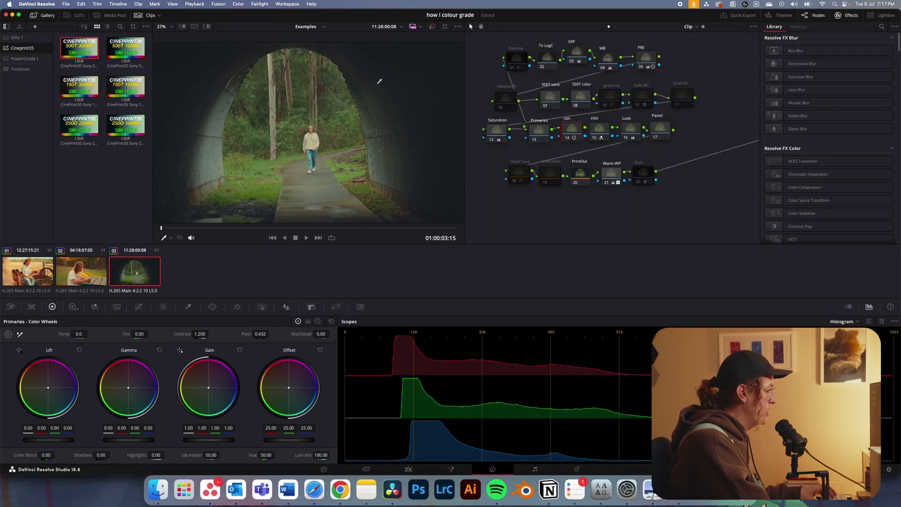
pyautogui.scroll(-3, 436, 94)
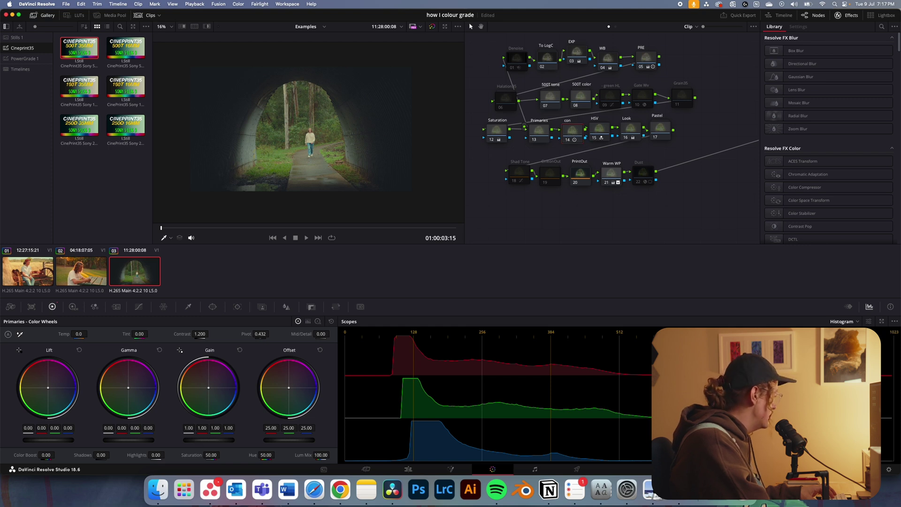
pyautogui.moveTo(208, 439); pyautogui.dragTo(230, 440)
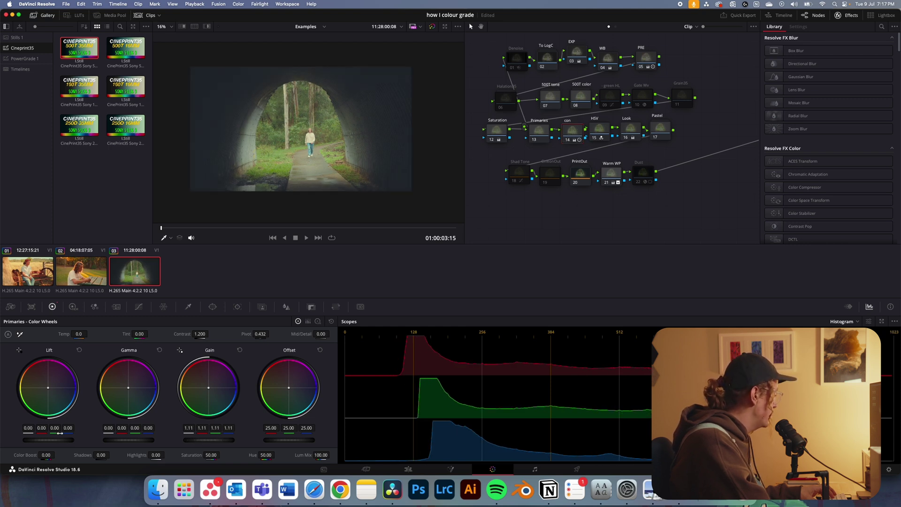
pyautogui.moveTo(48, 440); pyautogui.dragTo(31, 440)
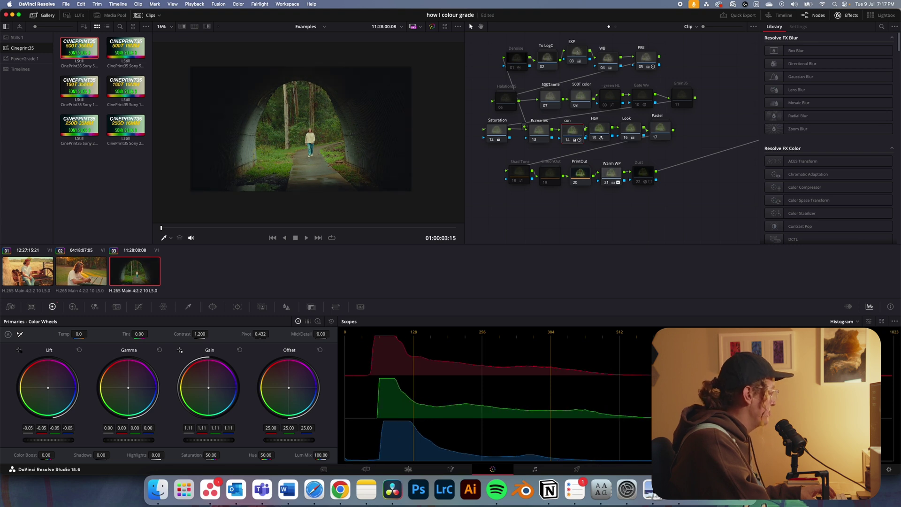
pyautogui.scroll(5, 308, 130)
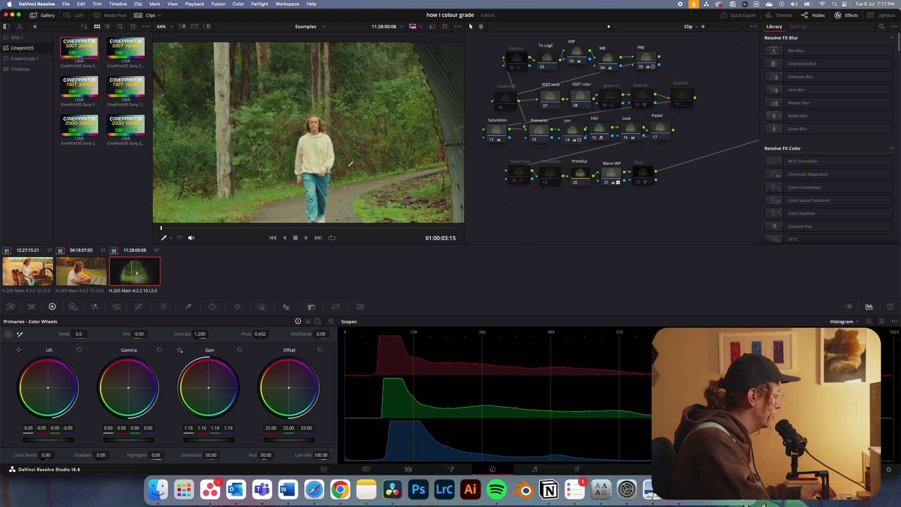
pyautogui.scroll(-4, 350, 164)
# Try a Key Output Gain of 1.000 on the Warm WP node, and undo the change
pyautogui.click(613, 174)
pyautogui.click(139, 307)
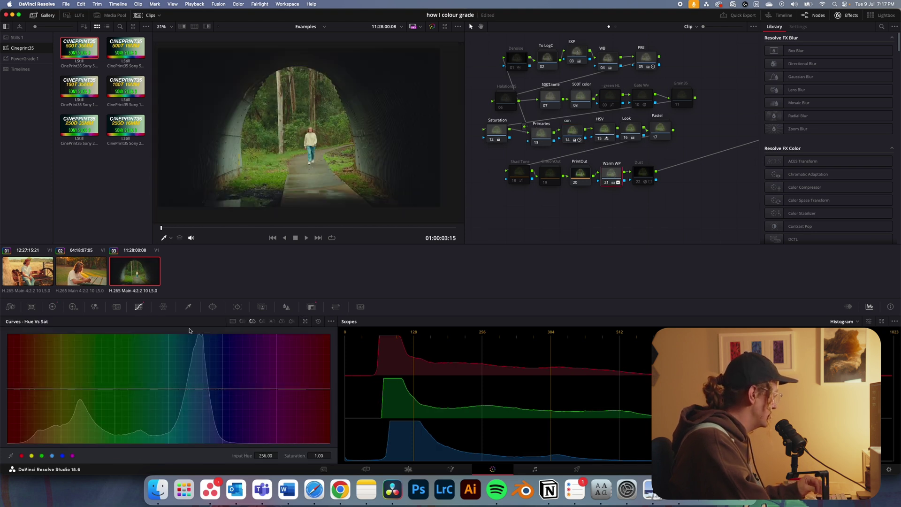
pyautogui.click(312, 307)
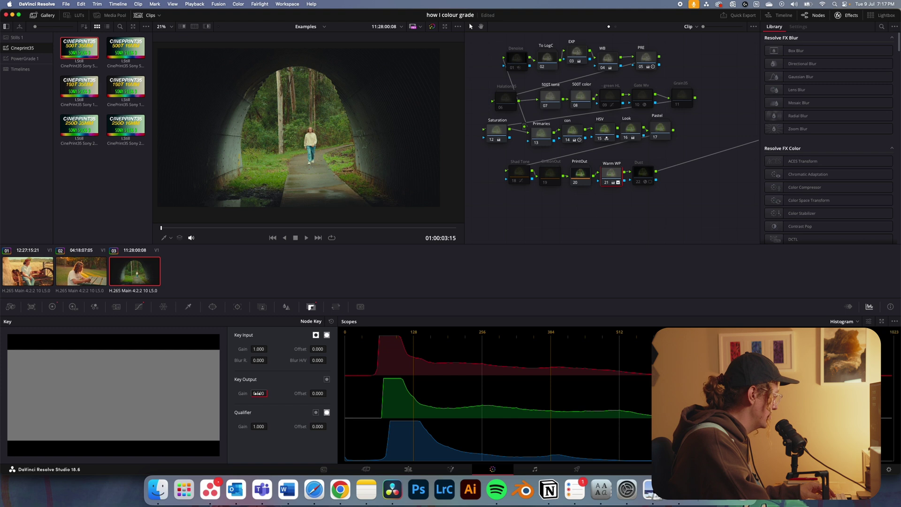
pyautogui.press('Return')
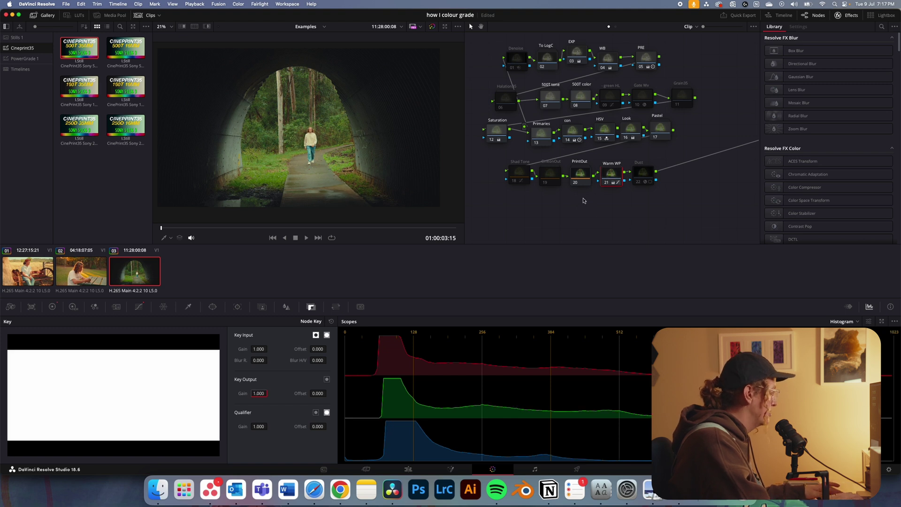
pyautogui.press('super+z')
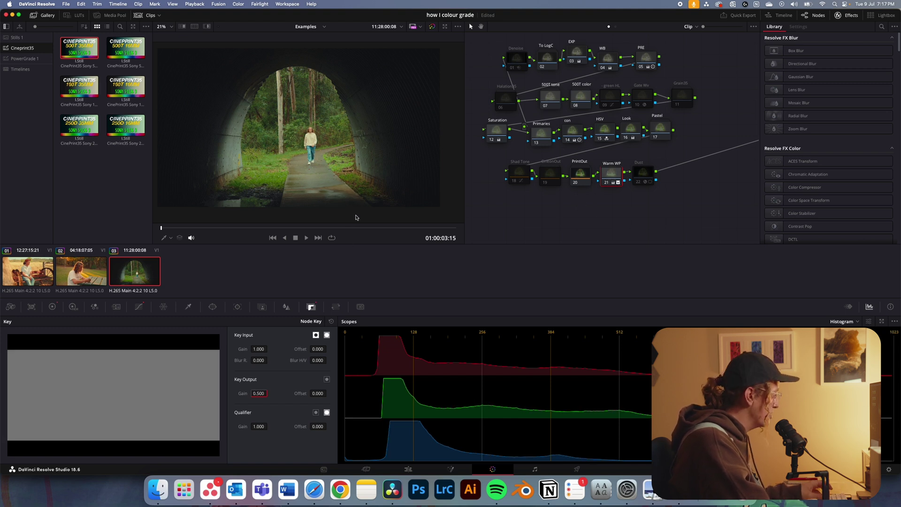
# Cool the image on the Primaries node by shifting the Offset toward blue, to about 24.55 red, 24.33 green and 27.47 blue
pyautogui.click(538, 138)
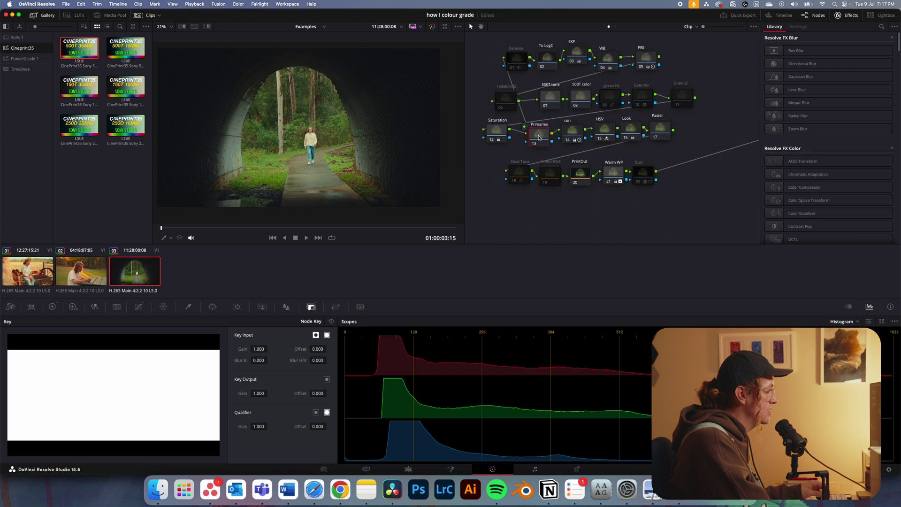
pyautogui.click(53, 307)
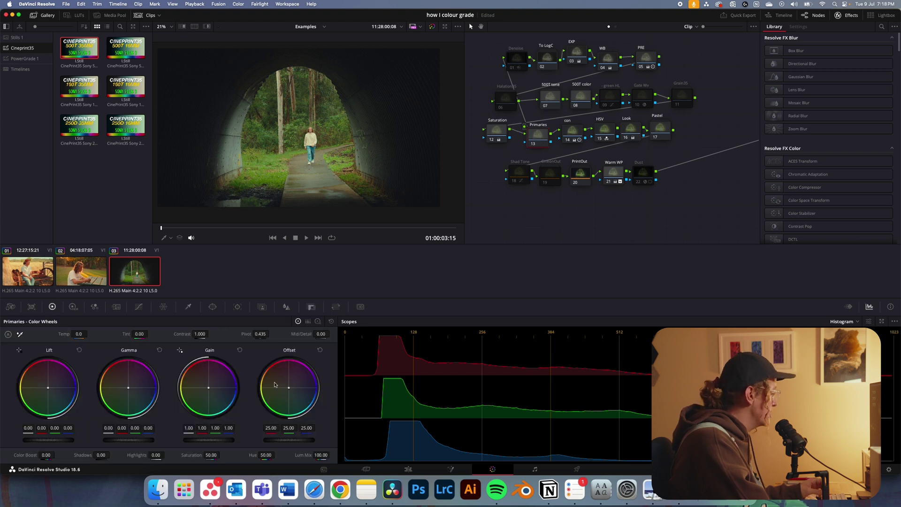
pyautogui.moveTo(289, 388); pyautogui.dragTo(289, 387)
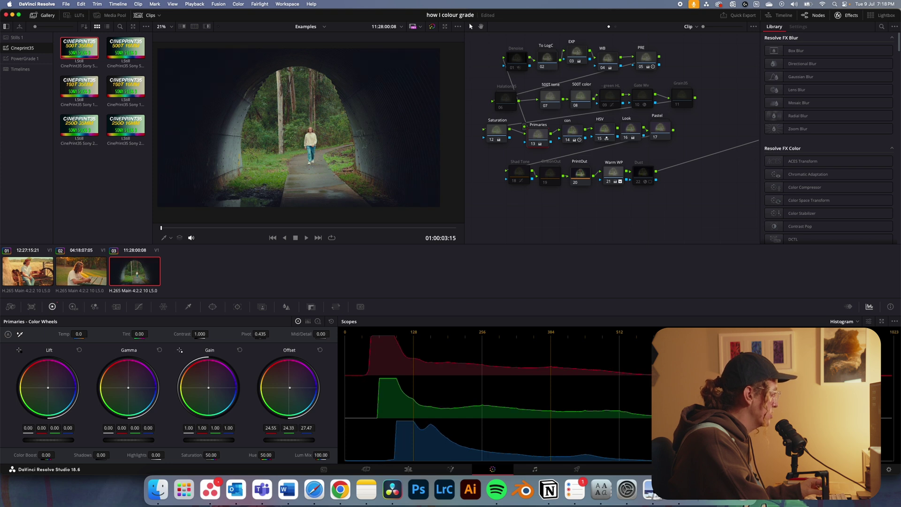